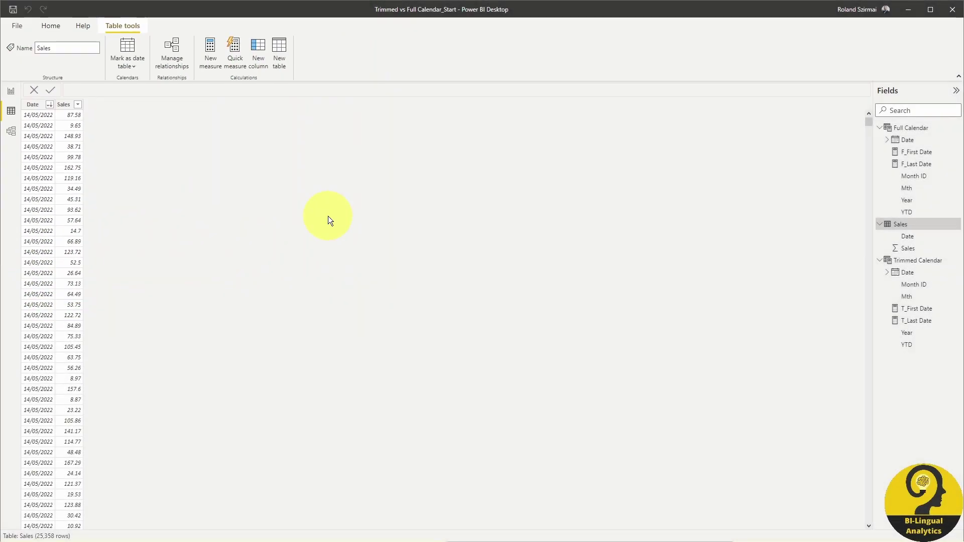
# - Examine the Full Calendar table and the first and last date measure formulas behind both calendars' cards
pyautogui.click(904, 128)
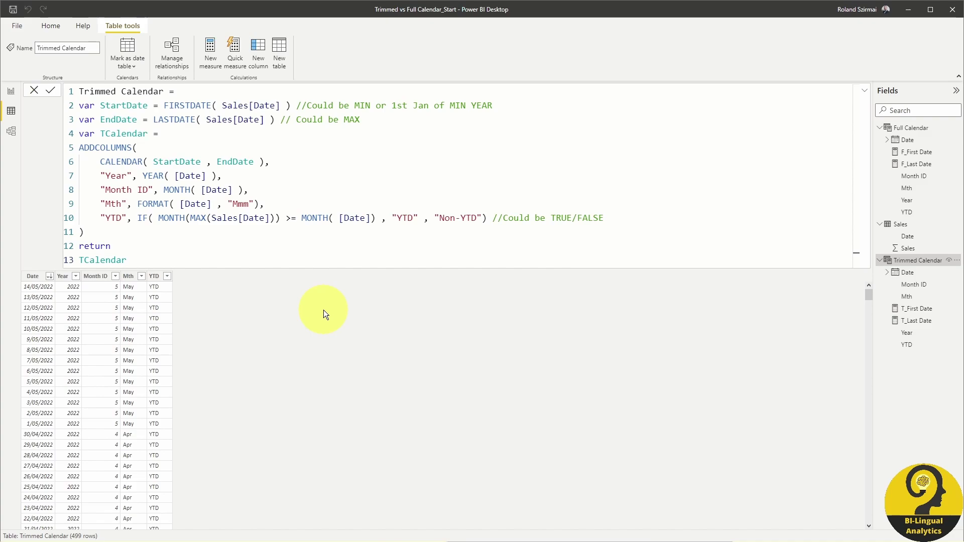
pyautogui.click(11, 94)
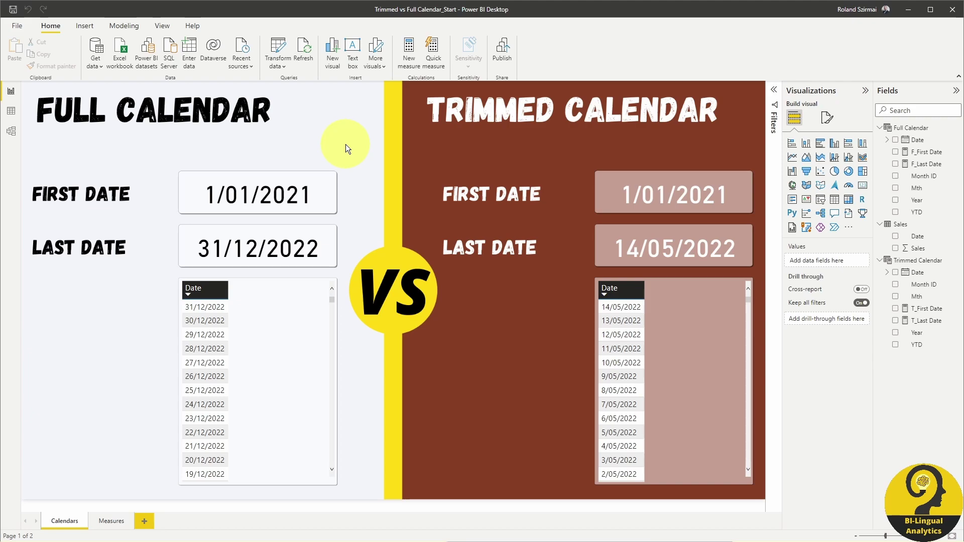
pyautogui.click(318, 185)
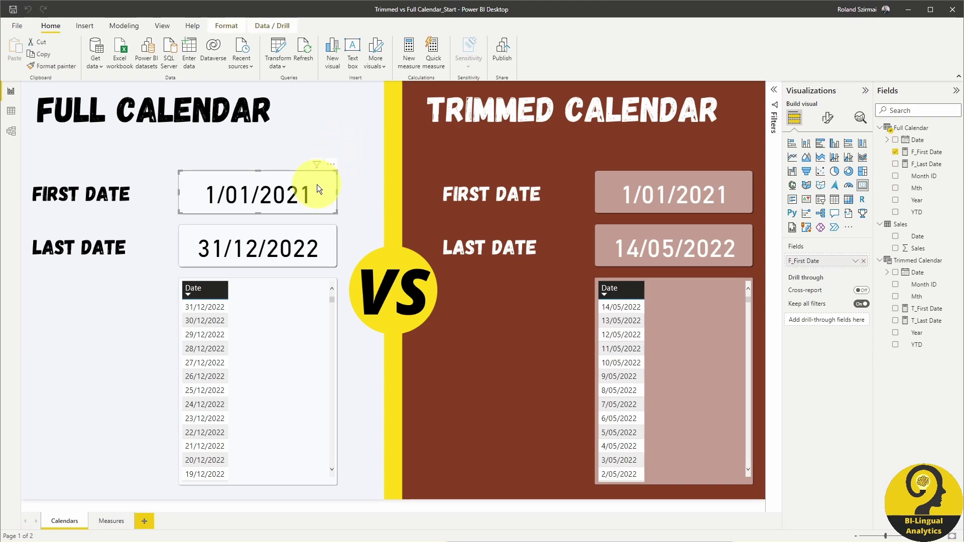
pyautogui.click(926, 152)
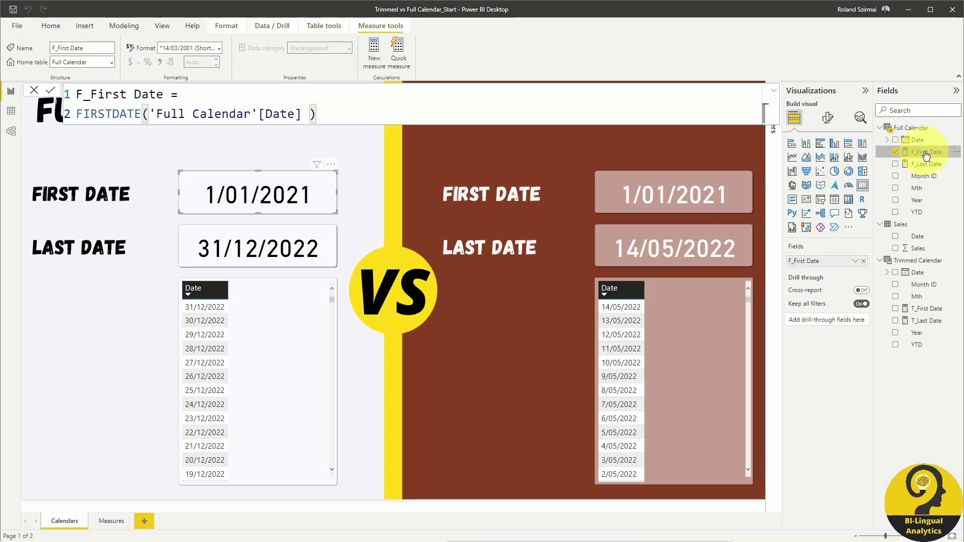
pyautogui.click(314, 258)
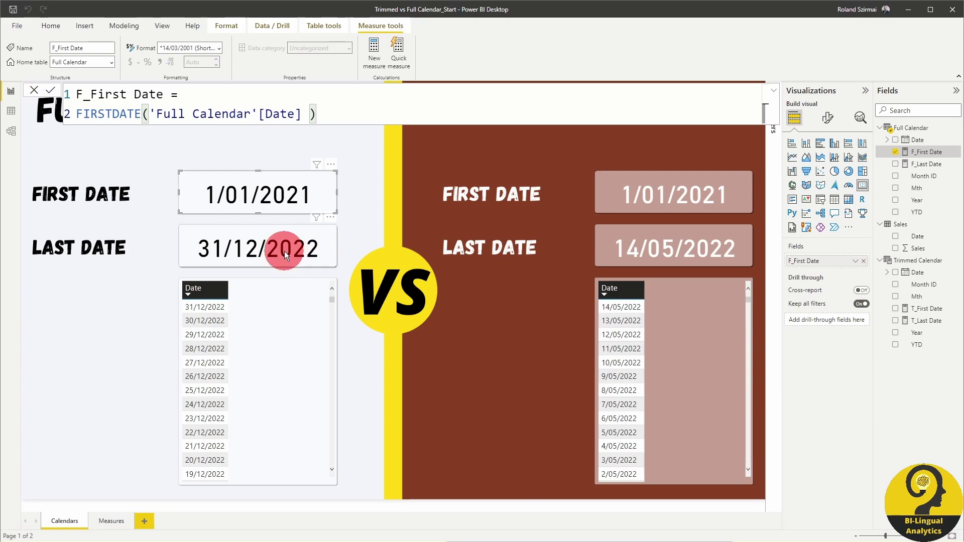
pyautogui.click(934, 166)
pyautogui.click(724, 192)
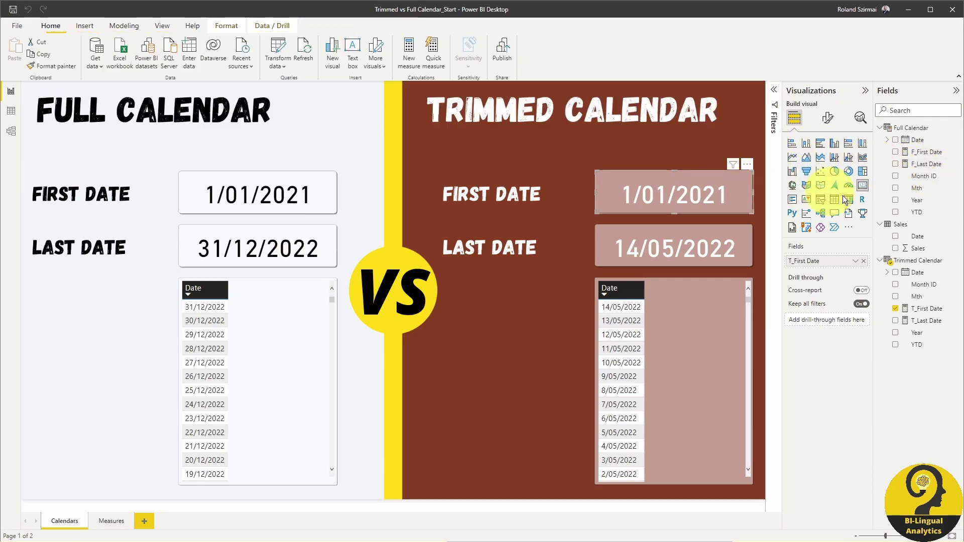
pyautogui.click(929, 309)
pyautogui.click(728, 249)
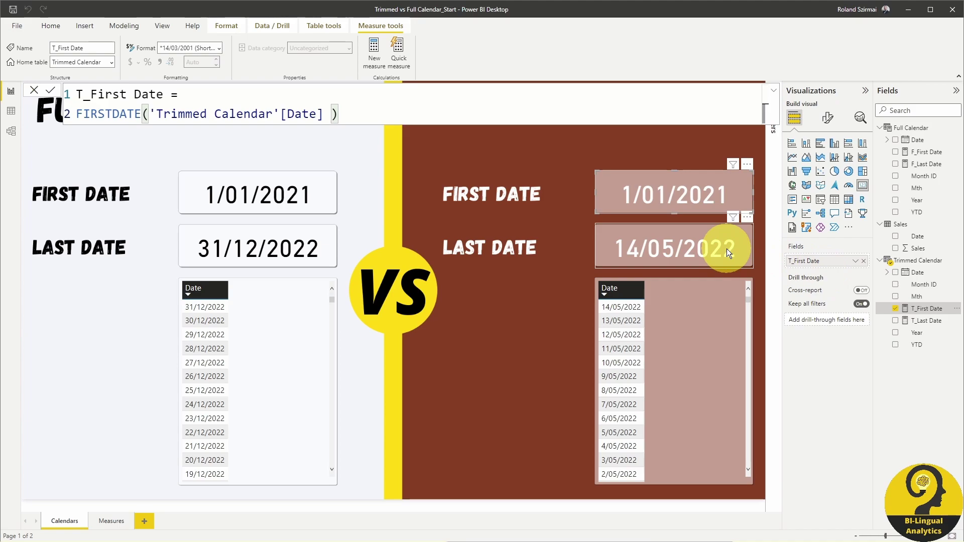
pyautogui.click(922, 321)
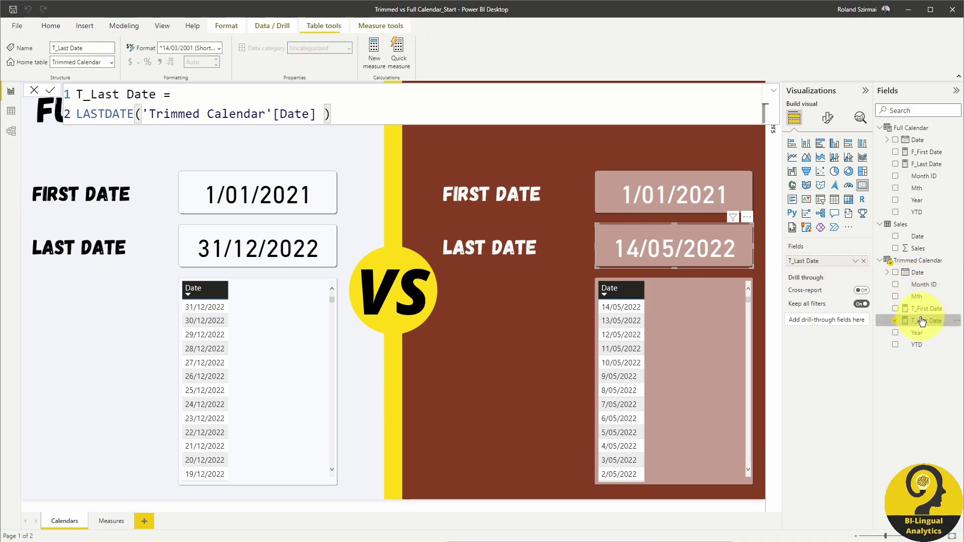
pyautogui.click(430, 195)
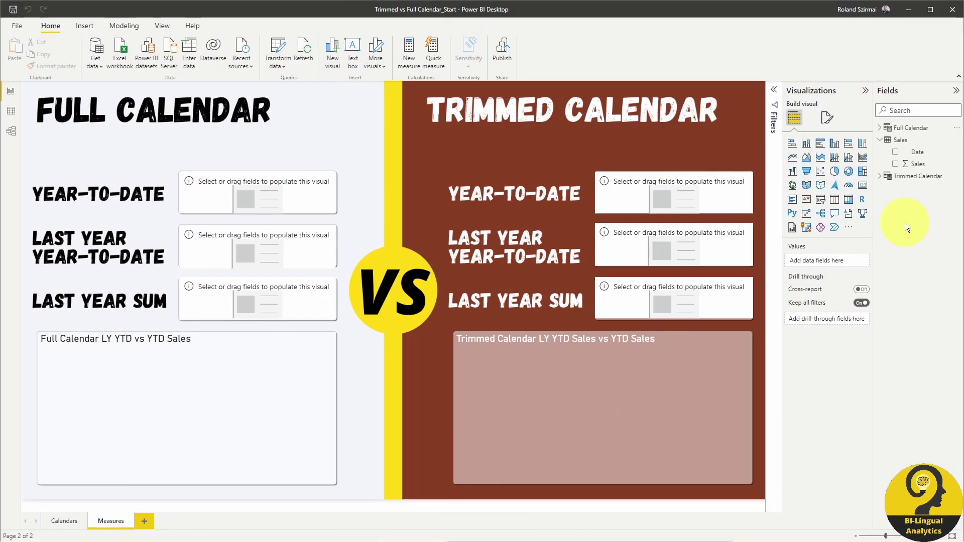
# - Create a Total Sales measure in the Sales table as SUM( Sales[Sales] ) and format it as currency
pyautogui.rightClick(901, 141)
pyautogui.click(899, 150)
pyautogui.write('Total Sales')
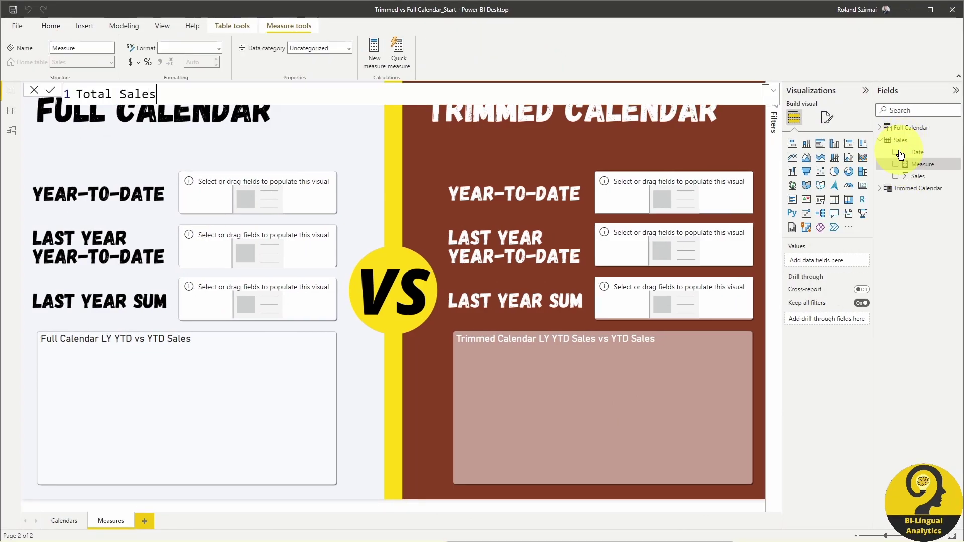
pyautogui.write(' =')
pyautogui.hotkey('shift', 'Return')
pyautogui.write('sum(')
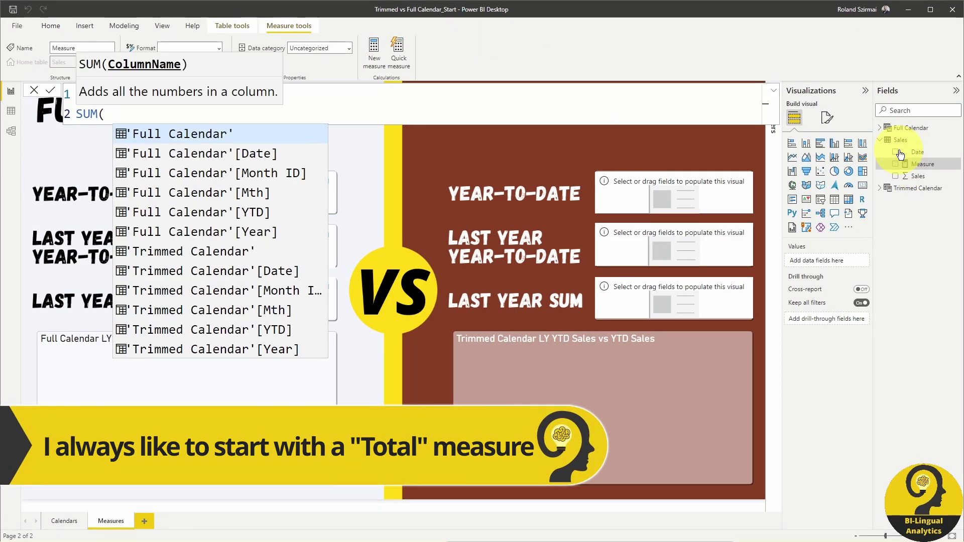
pyautogui.write(' Sales[Sales] )')
pyautogui.press('Return')
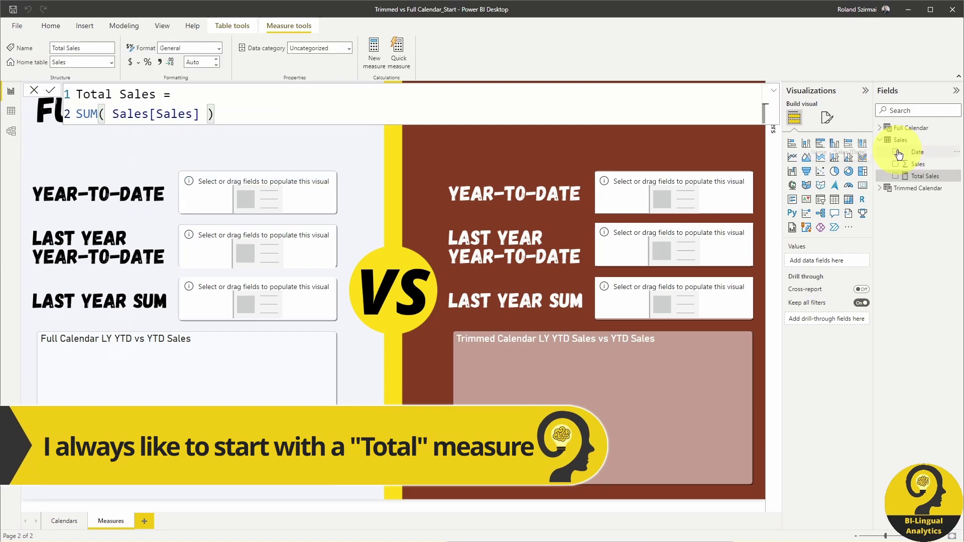
pyautogui.click(131, 62)
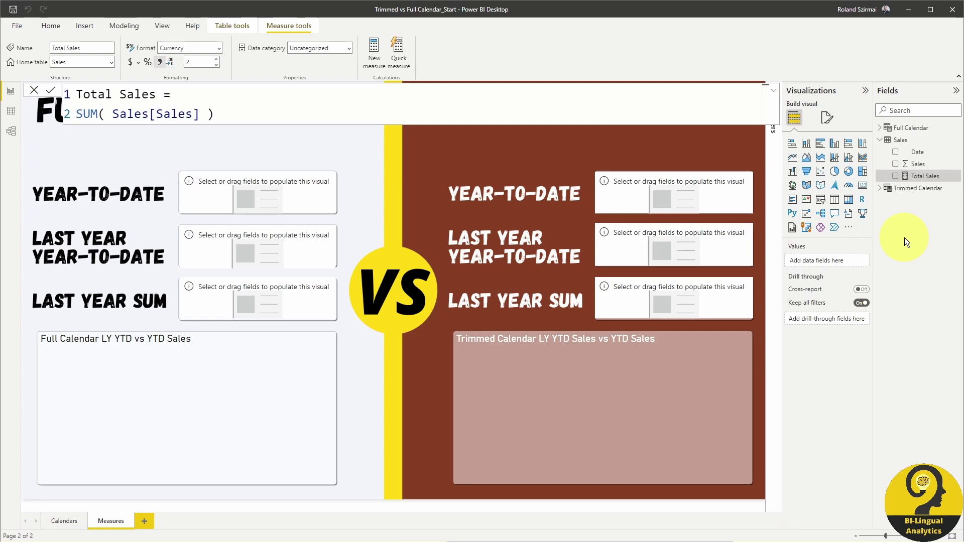
# - Start a new measure named F_YTD Sales in the Sales table with an opening CALCULATE function
pyautogui.rightClick(901, 140)
pyautogui.click(883, 147)
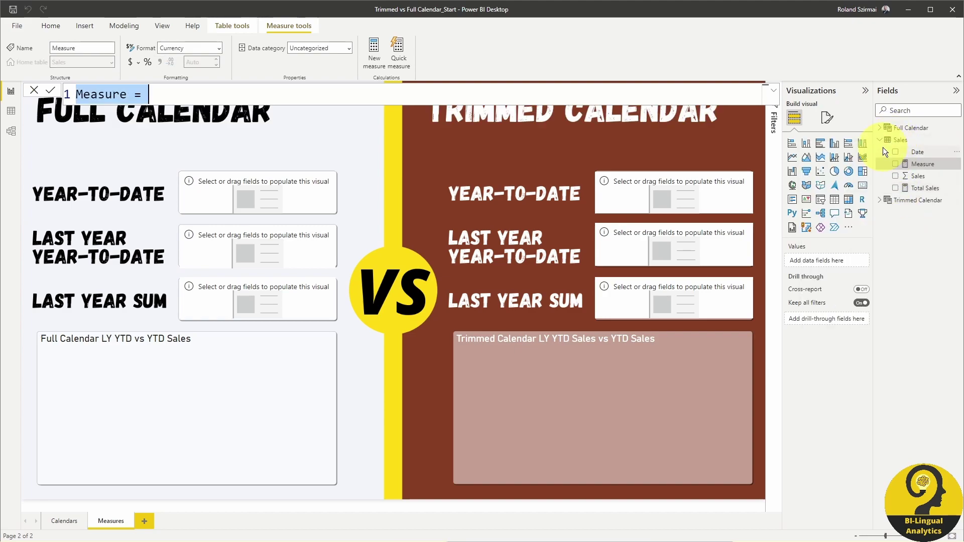
pyautogui.write('D_YTD Sales')
pyautogui.press('Home')
pyautogui.press('Delete')
pyautogui.write('F')
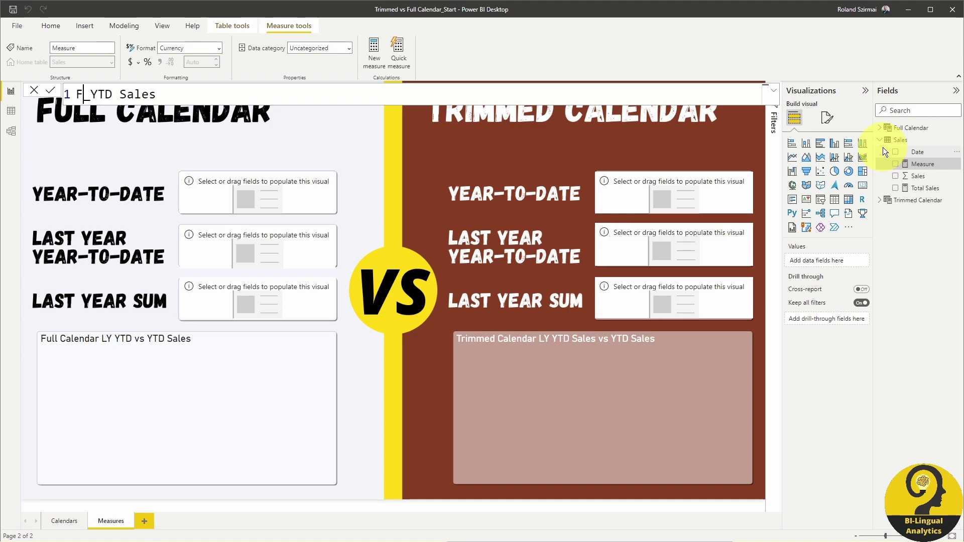
pyautogui.press('End')
pyautogui.write('=')
pyautogui.hotkey('shift', 'Return')
pyautogui.write('CALCULATE(')
pyautogui.hotkey('shift', 'Return')
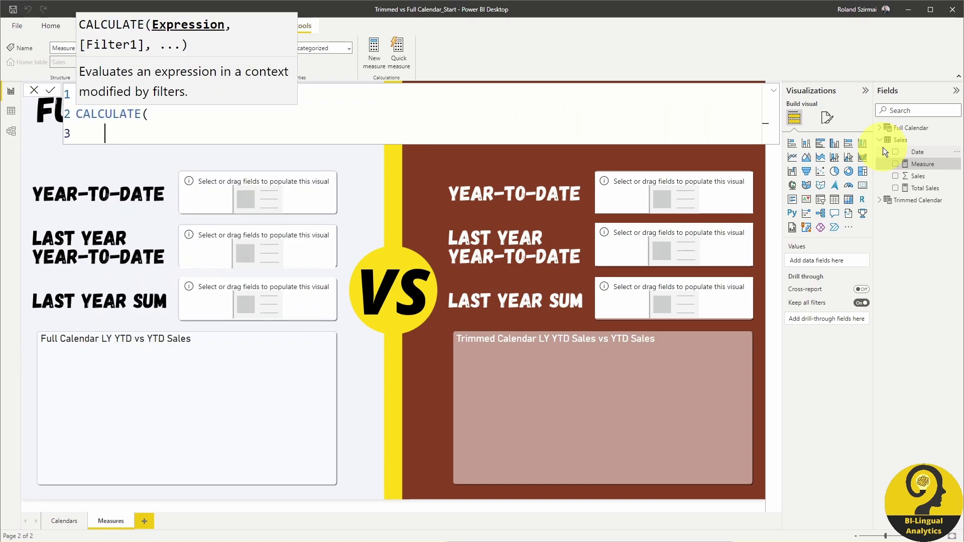
# - Give F_YTD Sales the expression [Total Sales] and the filter DATESYTD('Full Calendar'[Date])
pyautogui.write('total')
pyautogui.press('Tab')
pyautogui.write(',')
pyautogui.hotkey('shift', 'Return')
pyautogui.write('dates')
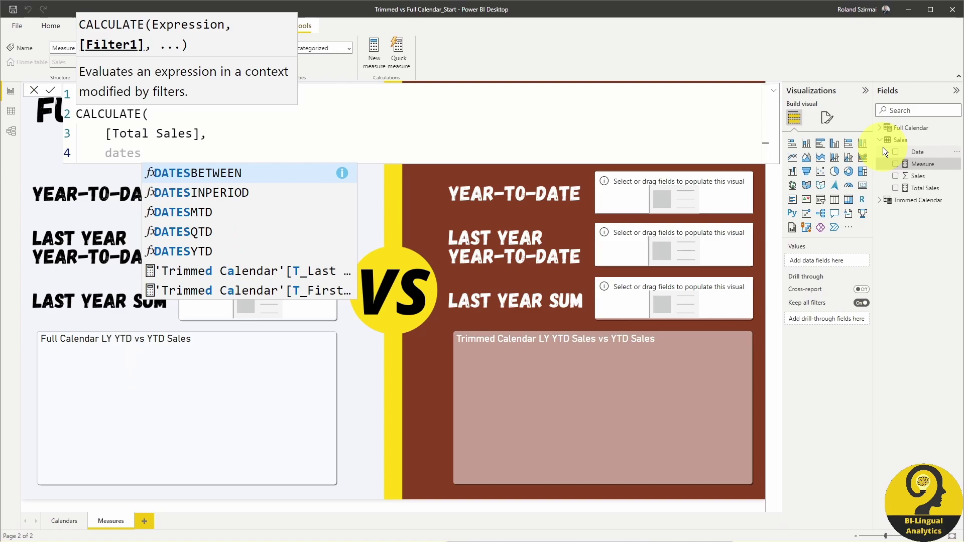
pyautogui.write('y')
pyautogui.press('Tab')
pyautogui.write("('f")
pyautogui.press('Down')
pyautogui.press('Tab')
pyautogui.write(')')
pyautogui.hotkey('shift', 'Return')
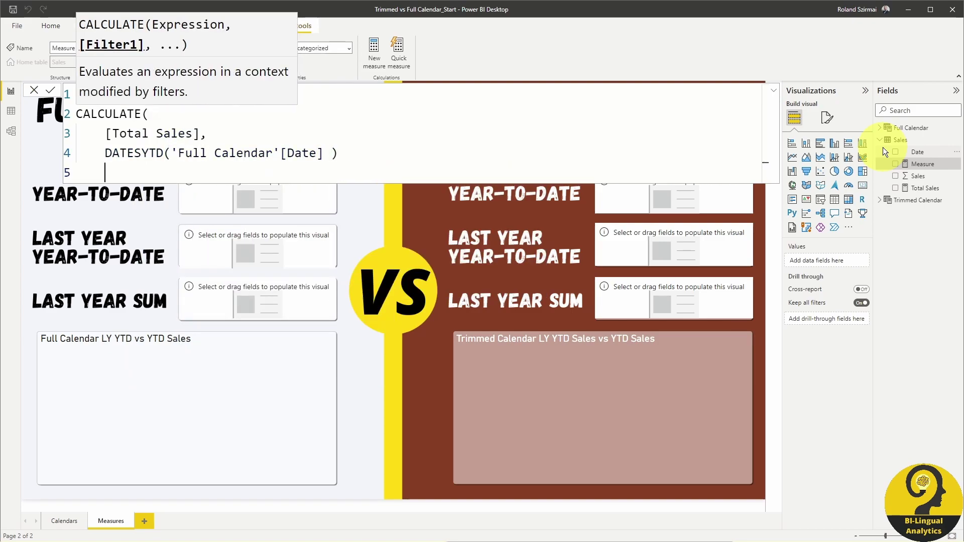
# - Start a T_YTD Sales measure in the Sales table using CALCULATE with [Total Sales] as its expression
pyautogui.rightClick(906, 139)
pyautogui.click(901, 145)
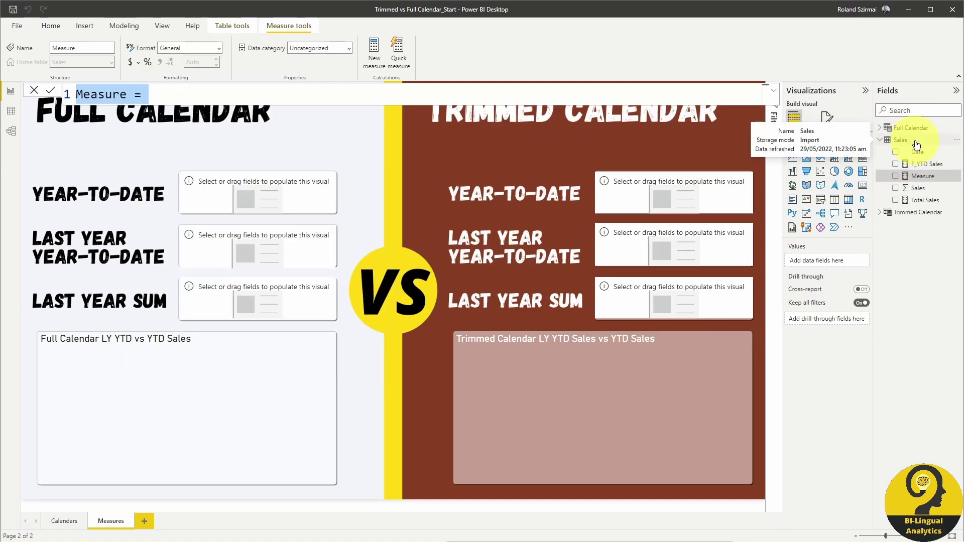
pyautogui.write('T_YTD Sales =')
pyautogui.hotkey('shift', 'Return')
pyautogui.write('calc')
pyautogui.press('Tab')
pyautogui.write('(')
pyautogui.hotkey('shift', 'Return')
pyautogui.write('t')
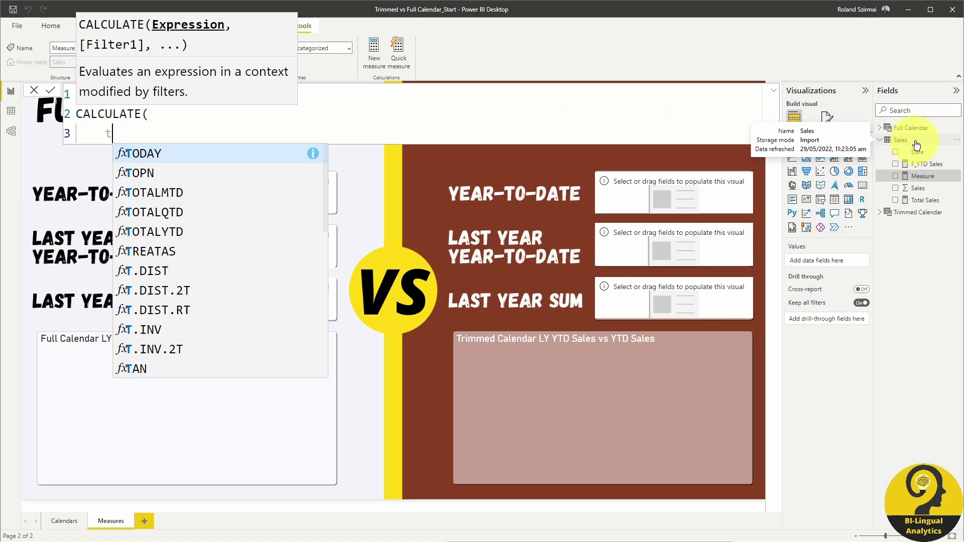
pyautogui.write('ot')
pyautogui.press('Tab')
pyautogui.write(',')
# - Add the filter DATESYTD('Trimmed Calendar'[Date]) to T_YTD Sales, then close and commit the formula
pyautogui.hotkey('shift', 'Return')
pyautogui.write('datesy')
pyautogui.press('Tab')
pyautogui.write('( trim')
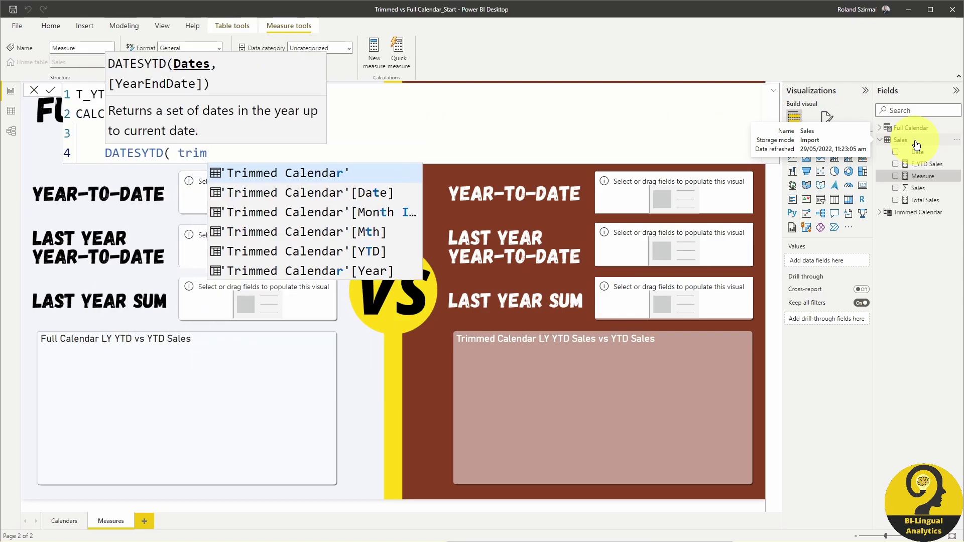
pyautogui.press('Down')
pyautogui.press('Tab')
pyautogui.write(')')
pyautogui.hotkey('shift', 'Return')
pyautogui.write(')')
pyautogui.press('Return')
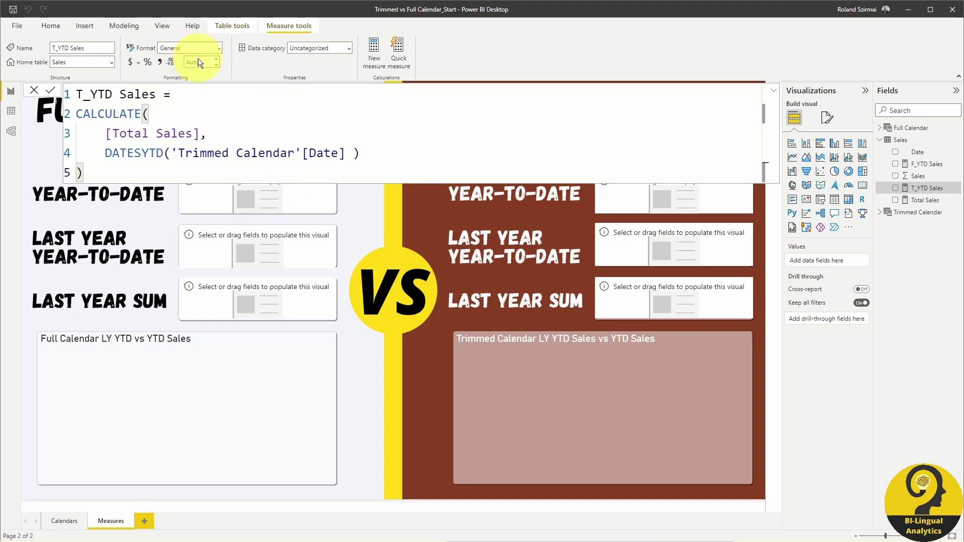
# - Format the F_YTD Sales measure as currency
pyautogui.click(927, 164)
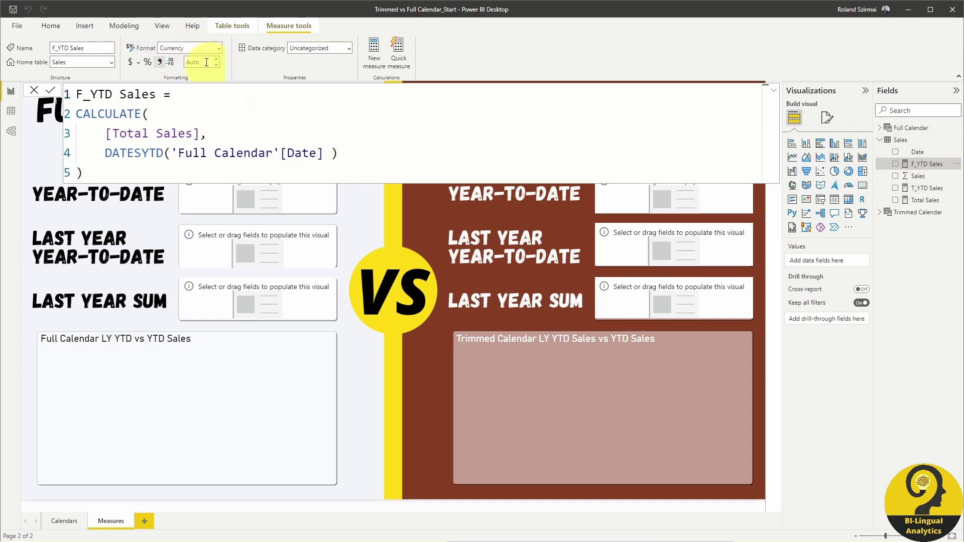
pyautogui.click(902, 260)
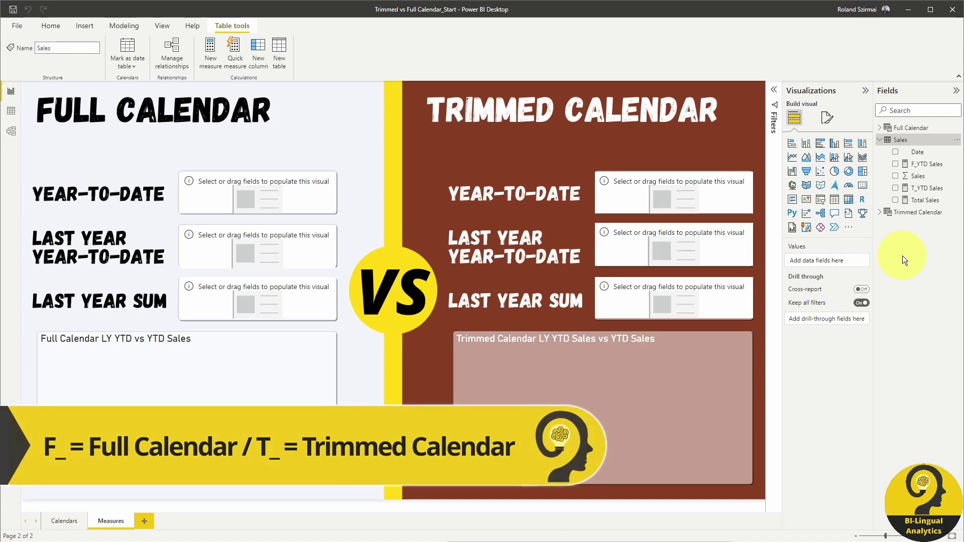
# - Fill the Year-to-Date cards with F_YTD Sales for the full calendar and T_YTD Sales for the trimmed calendar
pyautogui.click(300, 188)
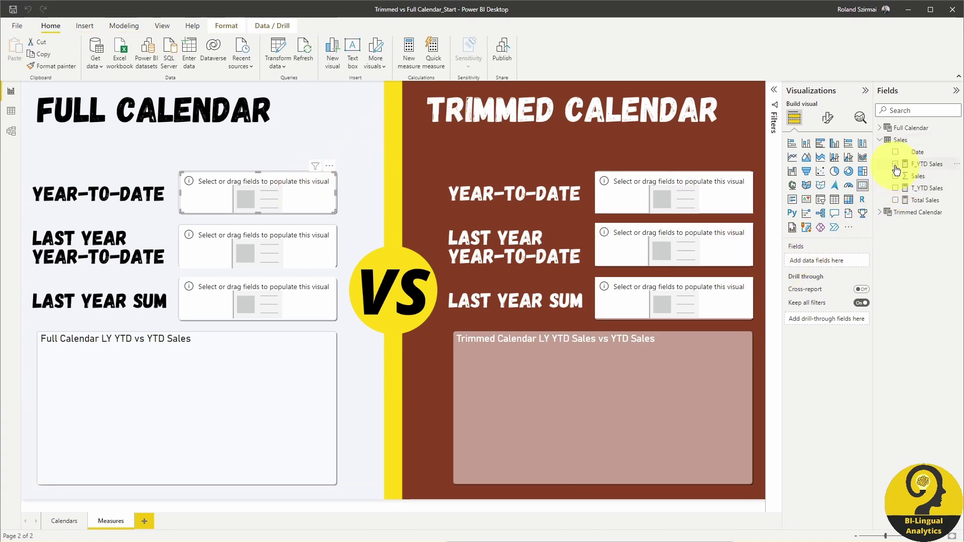
pyautogui.click(896, 164)
pyautogui.click(687, 205)
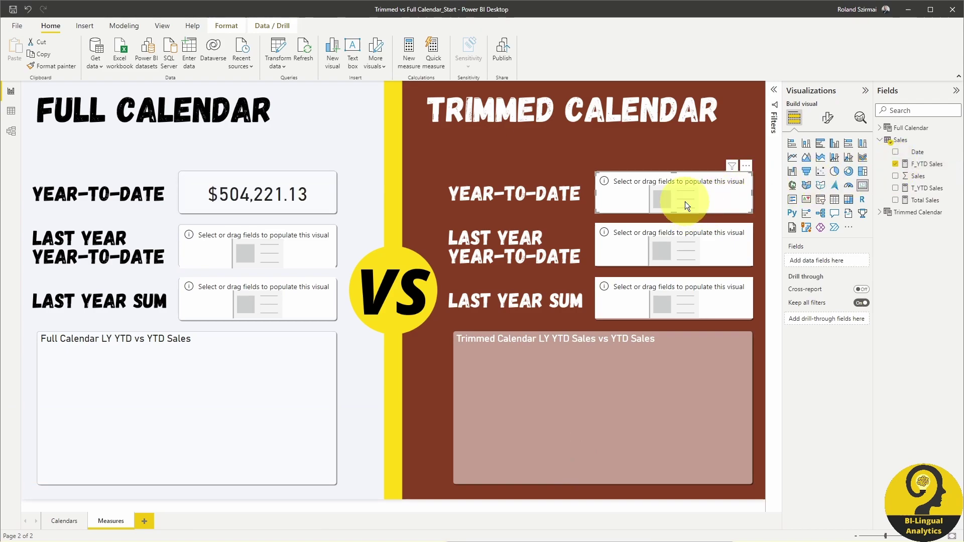
pyautogui.click(896, 188)
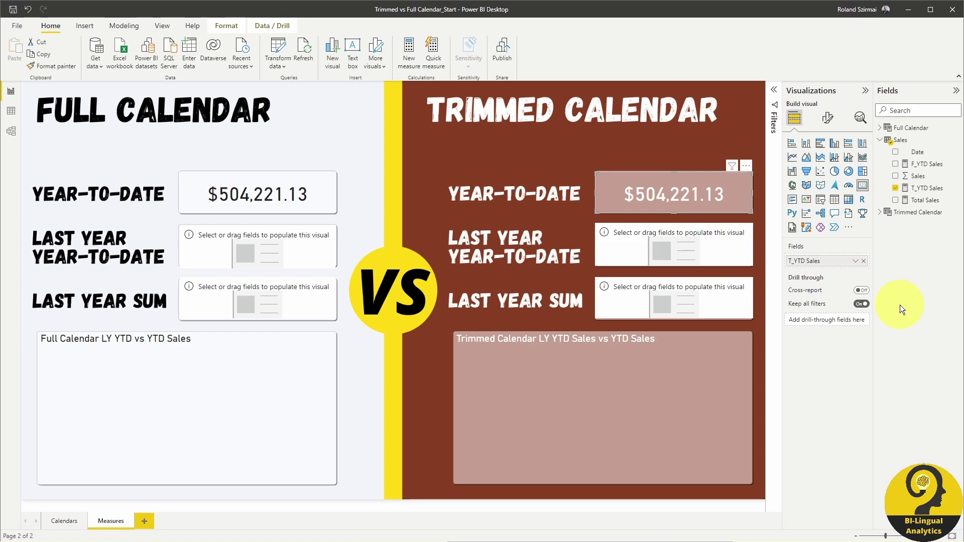
# - Start a T_LY YTD Sales measure in the Sales table using CALCULATE with [T_YTD Sales] as its expression
pyautogui.rightClick(900, 140)
pyautogui.click(899, 145)
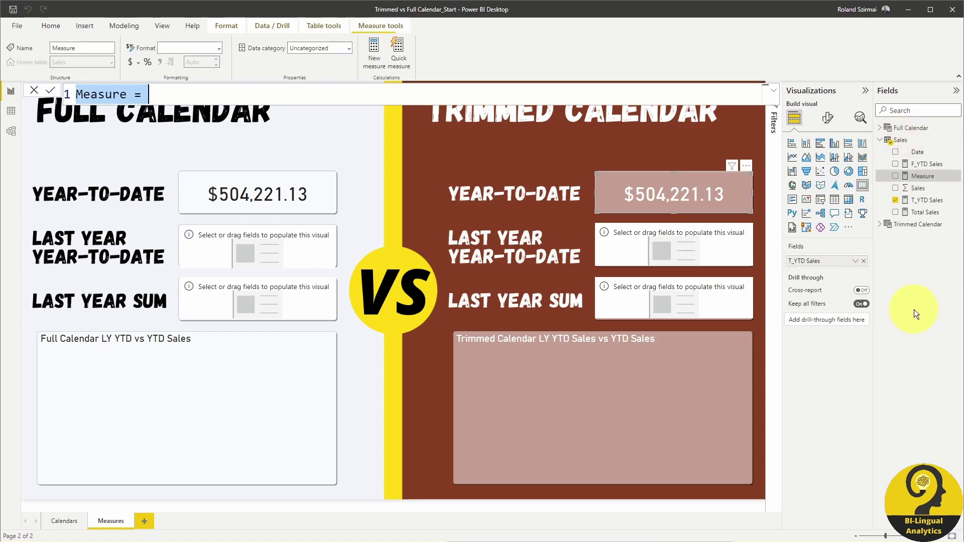
pyautogui.write('T_LY YTD Sales =')
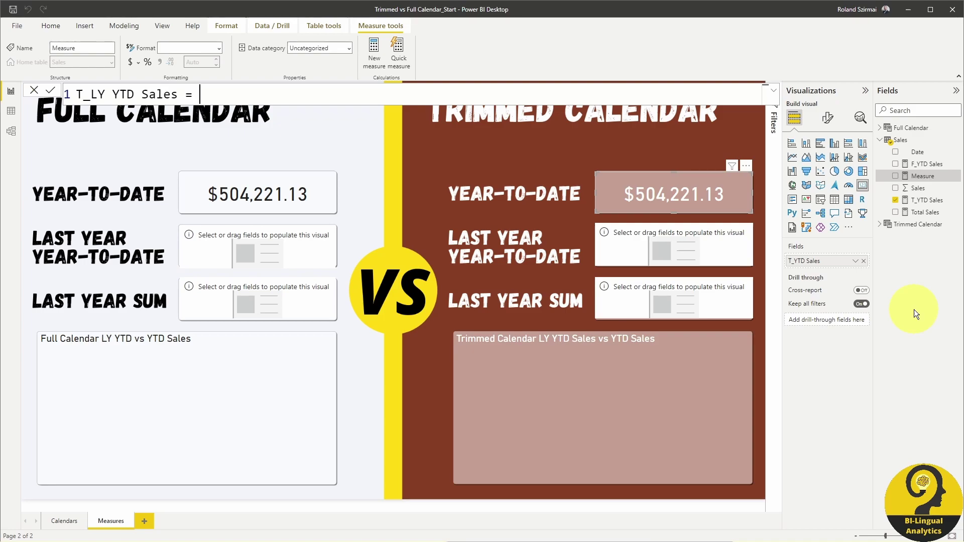
pyautogui.hotkey('shift', 'Return')
pyautogui.write('calc')
pyautogui.press('Tab')
pyautogui.hotkey('shift', 'Return')
pyautogui.write('[T_YTD Sales]')
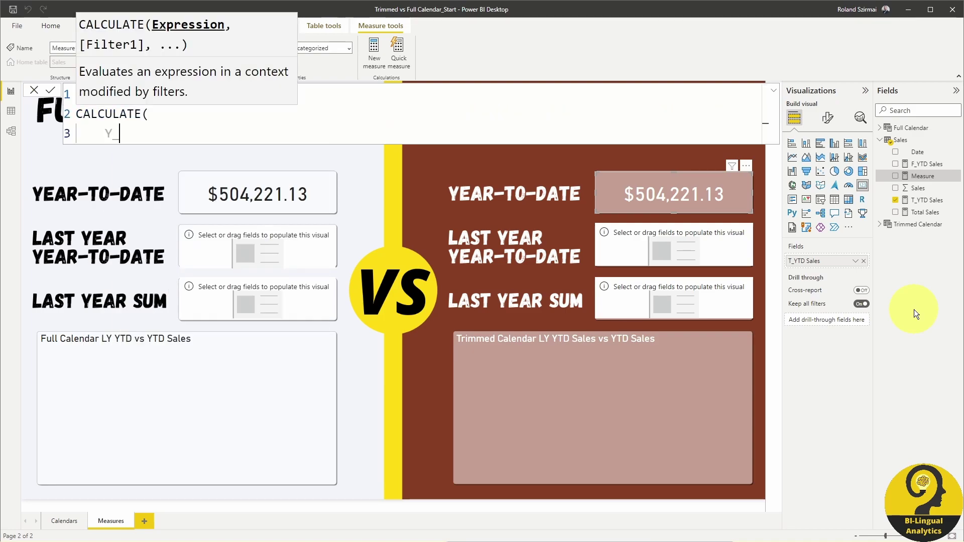
# - Complete T_LY YTD Sales with the filter SAMEPERIODLASTYEAR('Trimmed Calendar'[Date]) and format it as currency with two decimals
pyautogui.write(',')
pyautogui.hotkey('shift', 'Return')
pyautogui.write('same')
pyautogui.press('Tab')
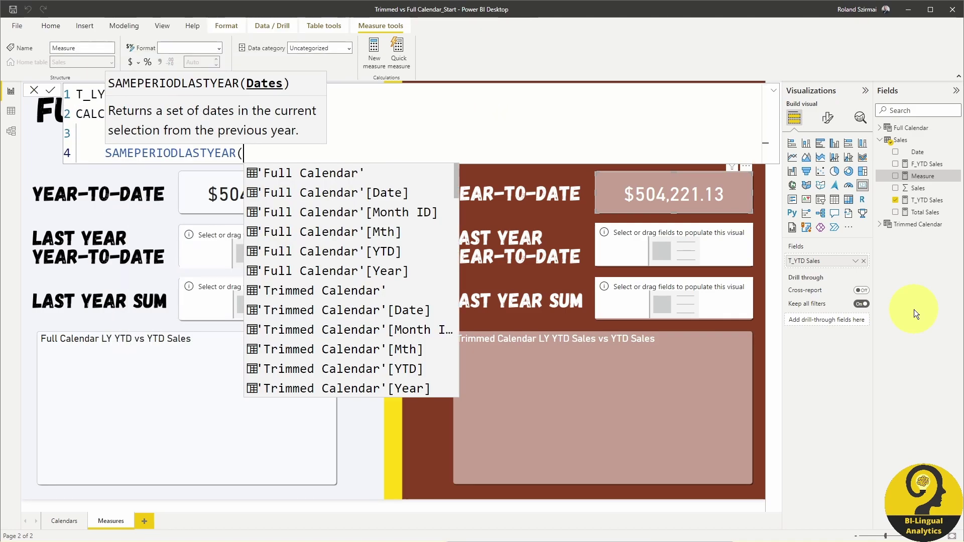
pyautogui.write('trimmed')
pyautogui.press('Down')
pyautogui.press('Tab')
pyautogui.write(')')
pyautogui.hotkey('shift', 'Return')
pyautogui.write(')')
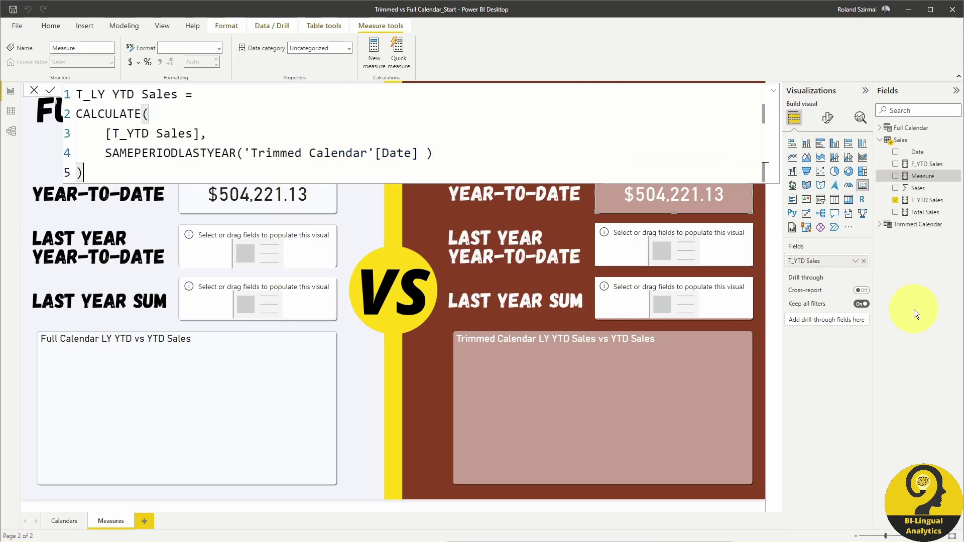
pyautogui.press('Return')
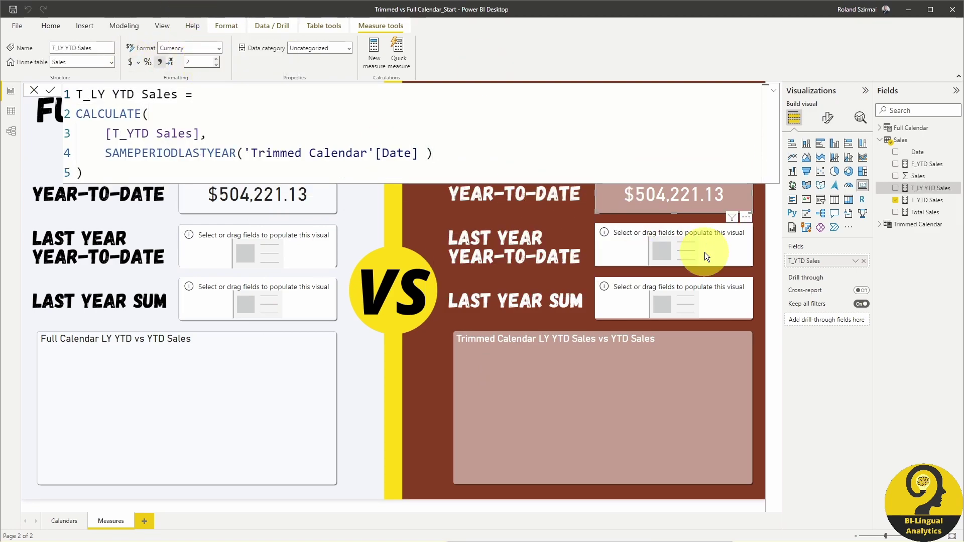
# - Fill the trimmed calendar's Last Year Year-to-Date card with T_LY YTD Sales
pyautogui.click(704, 252)
pyautogui.click(896, 189)
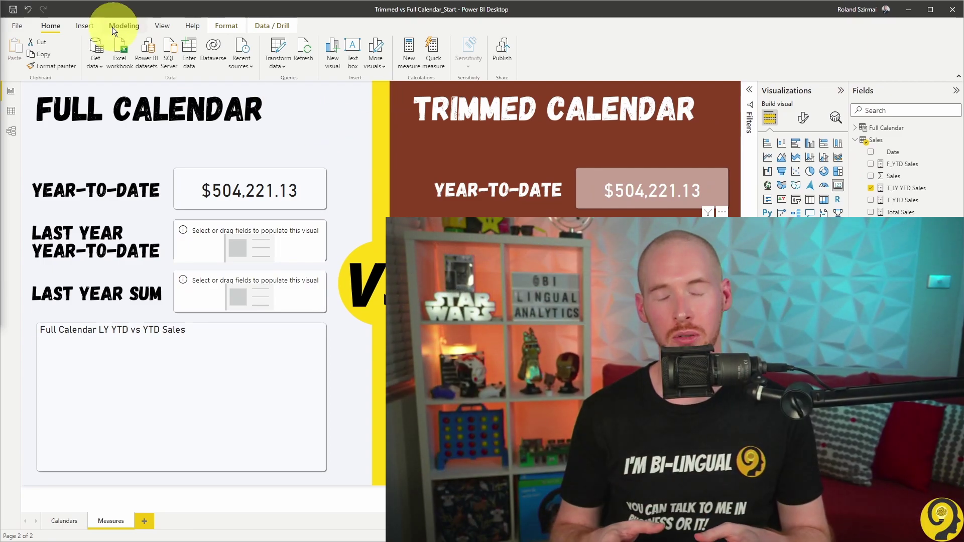
pyautogui.click(92, 27)
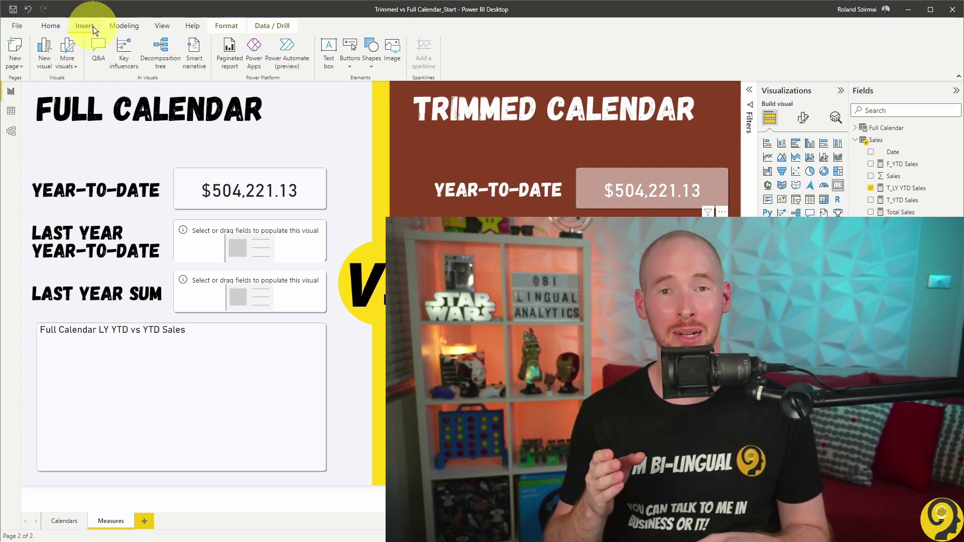
# - Create a calculated table named Check Table defined as SAMEPERIODLASTYEAR('Trimmed Calendar'[Date])
pyautogui.click(114, 26)
pyautogui.click(125, 50)
pyautogui.write('Check Table =')
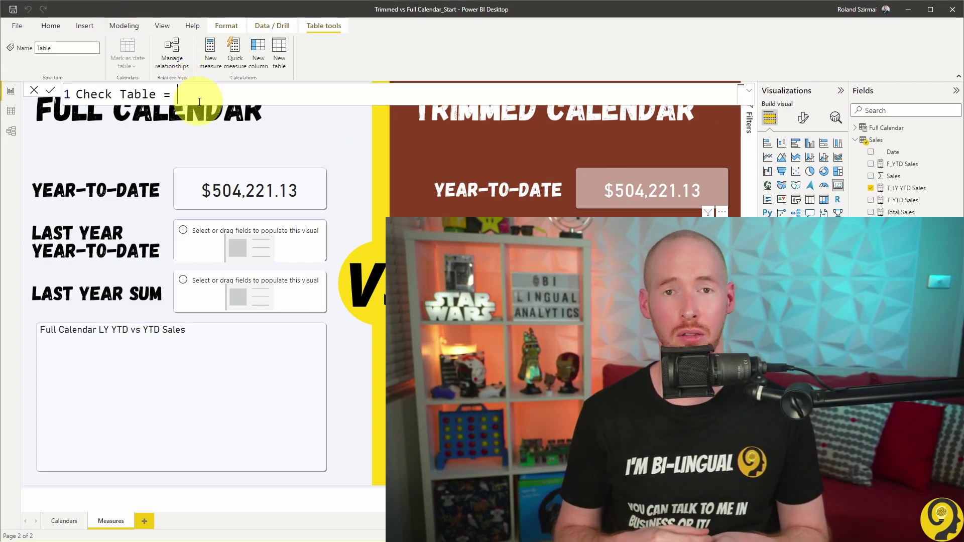
pyautogui.hotkey('shift', 'Return')
pyautogui.write('s')
pyautogui.press('Tab')
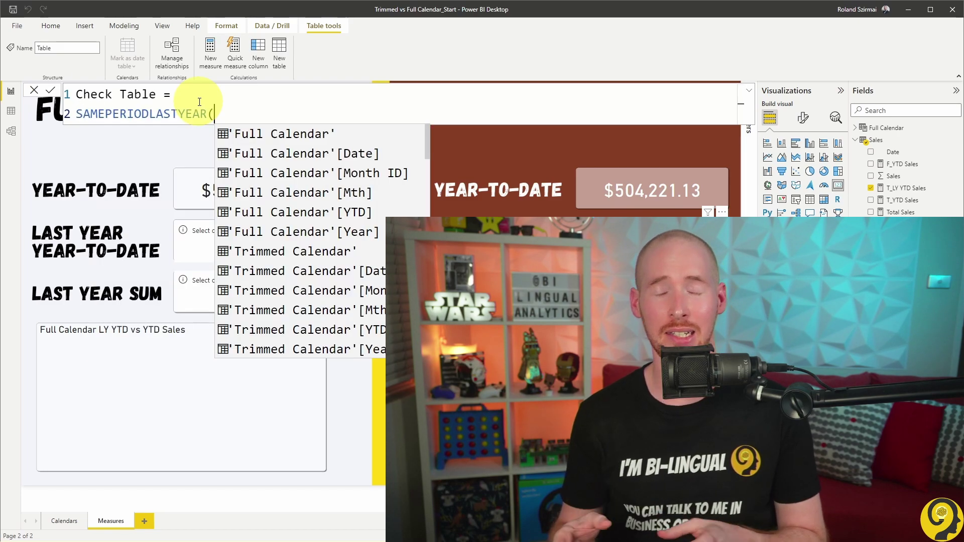
pyautogui.write('trimmed')
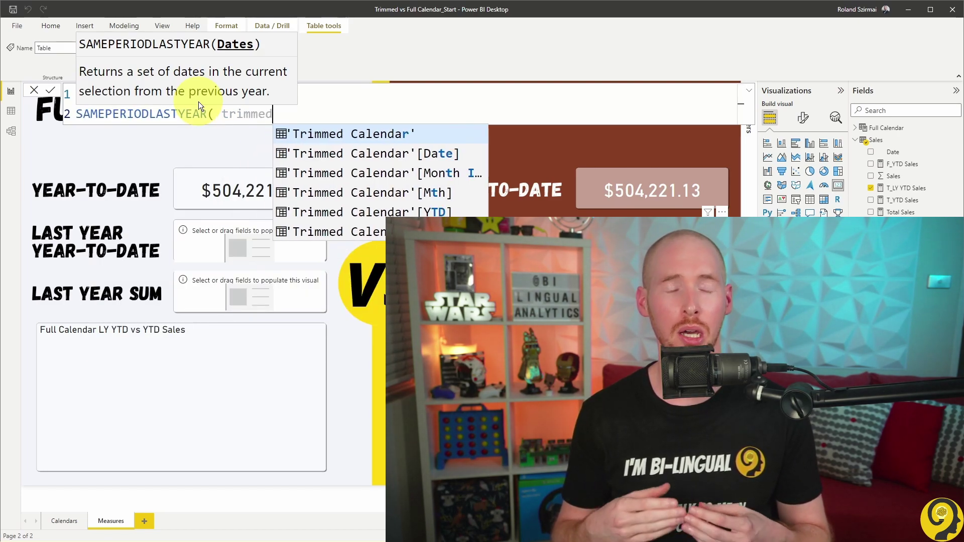
pyautogui.press('Down')
pyautogui.press('Tab')
pyautogui.write(')')
pyautogui.press('Return')
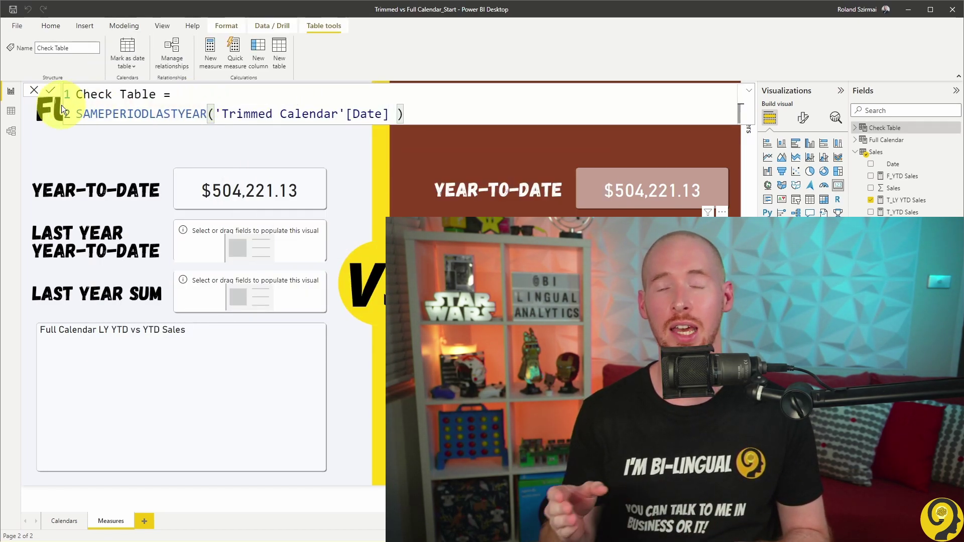
# - Show the Check Table rows in the data view and sort them by Date in descending order
pyautogui.click(11, 110)
pyautogui.click(922, 130)
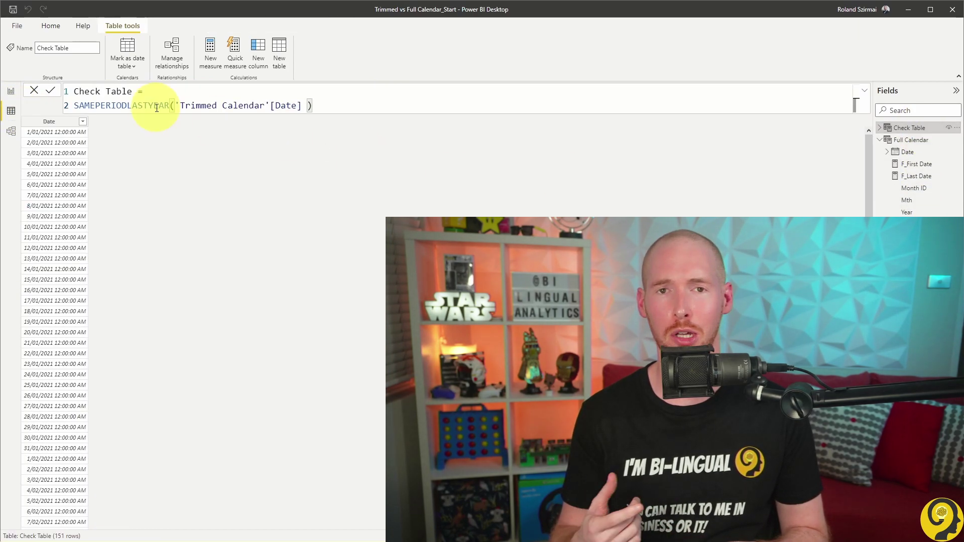
pyautogui.click(83, 122)
pyautogui.click(128, 144)
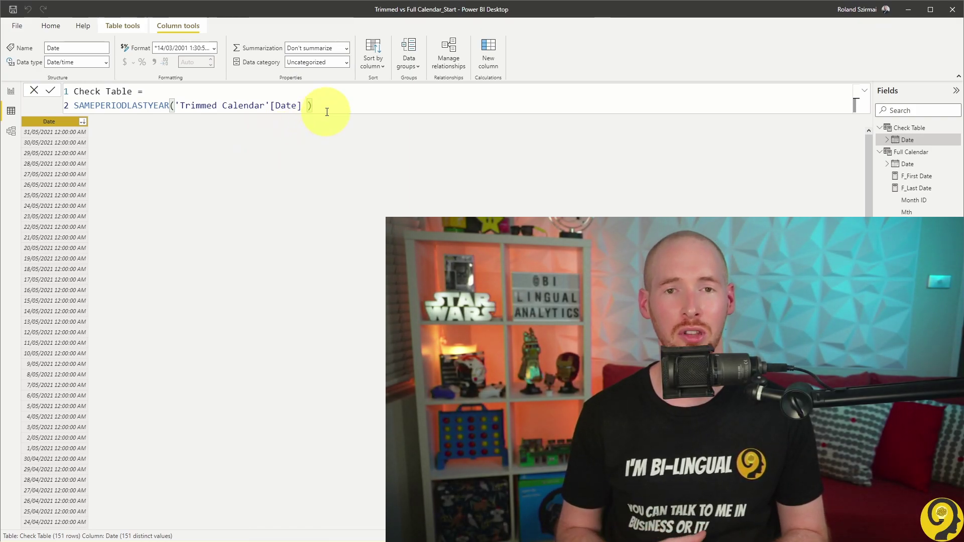
# - Redefine Check Table as DATEADD('Trimmed Calendar'[Date], -365, DAY)
pyautogui.hotkey('shift', 'Home')
pyautogui.write('dateadd')
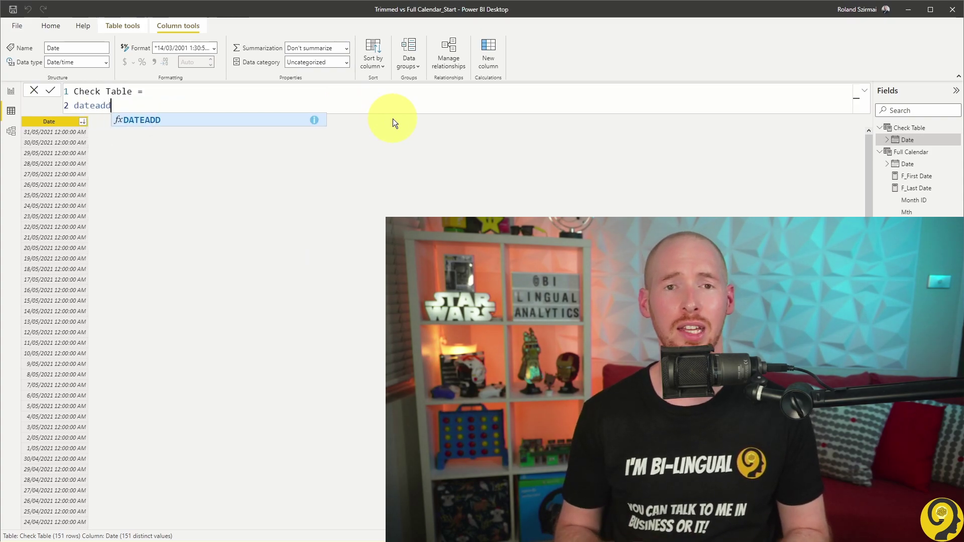
pyautogui.press('Tab')
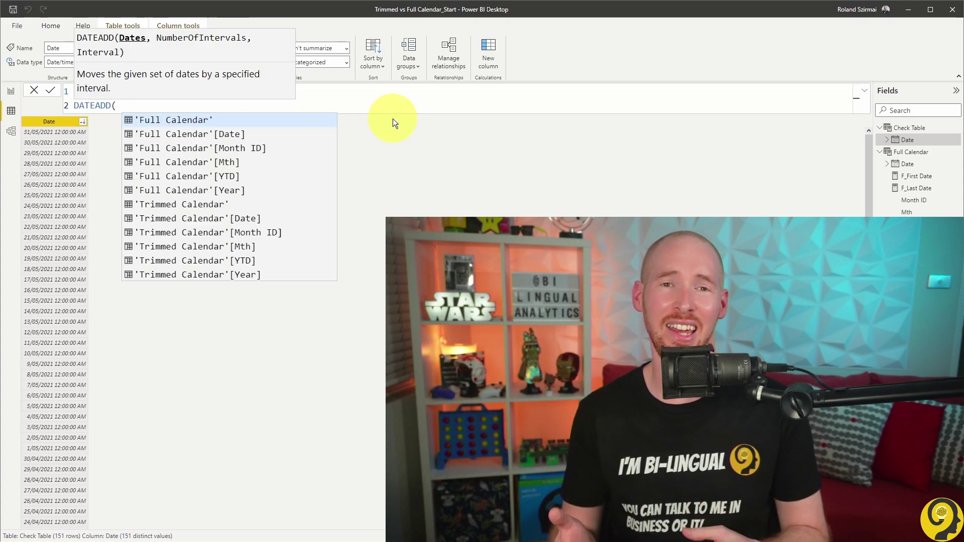
pyautogui.write('trimm')
pyautogui.press('Down')
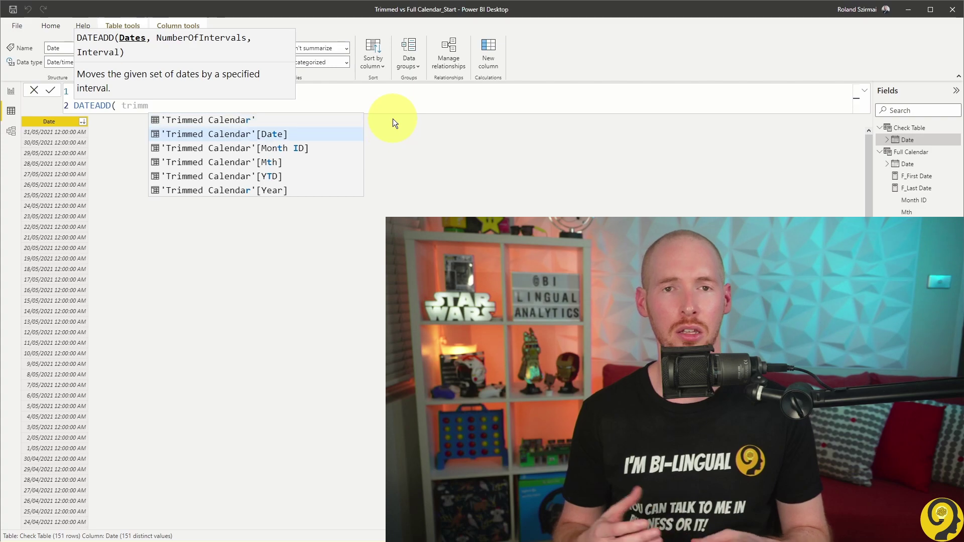
pyautogui.press('Tab')
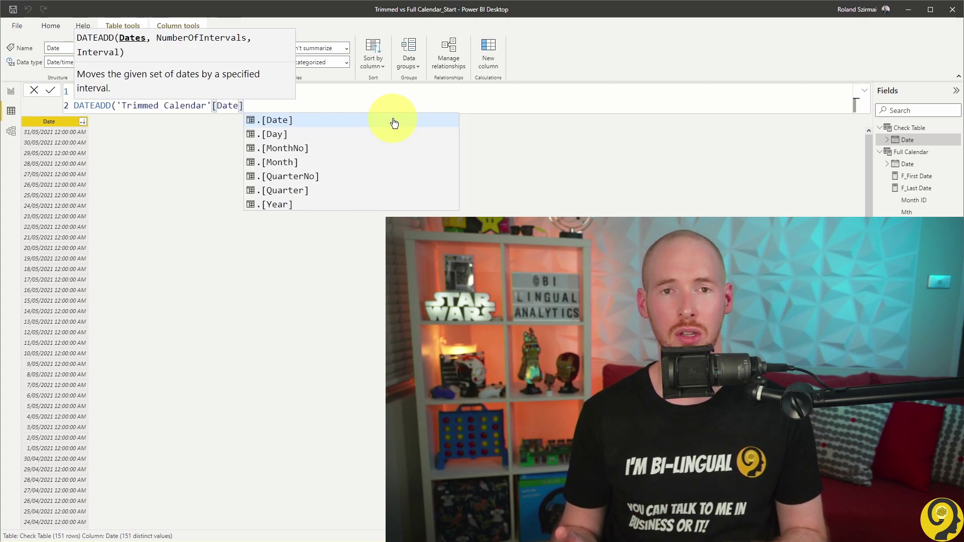
pyautogui.write(', -')
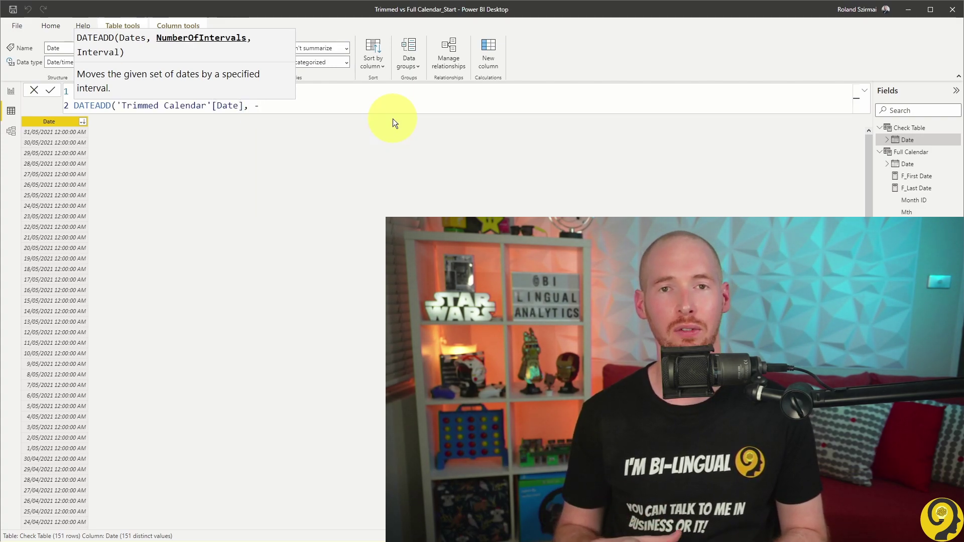
pyautogui.write('365 , ')
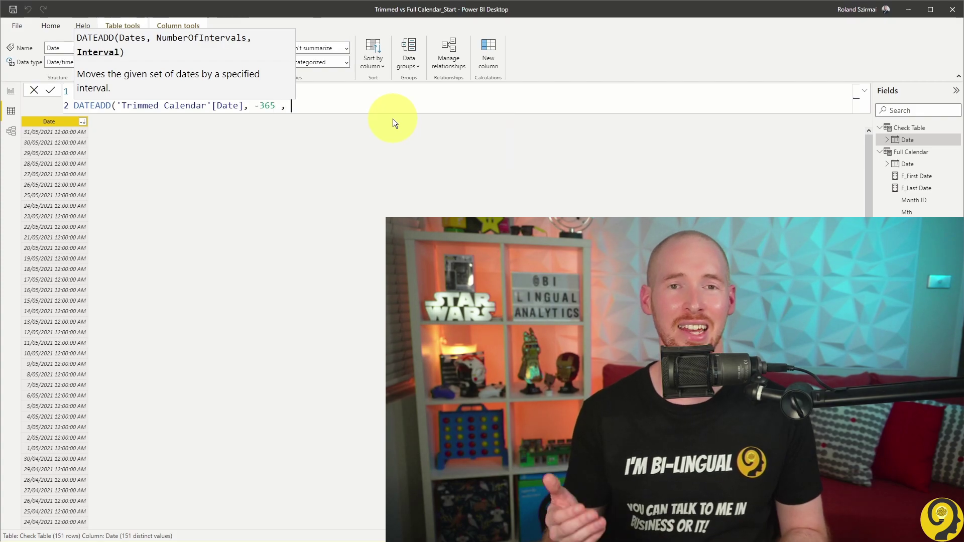
pyautogui.write('DAY )')
pyautogui.press('Return')
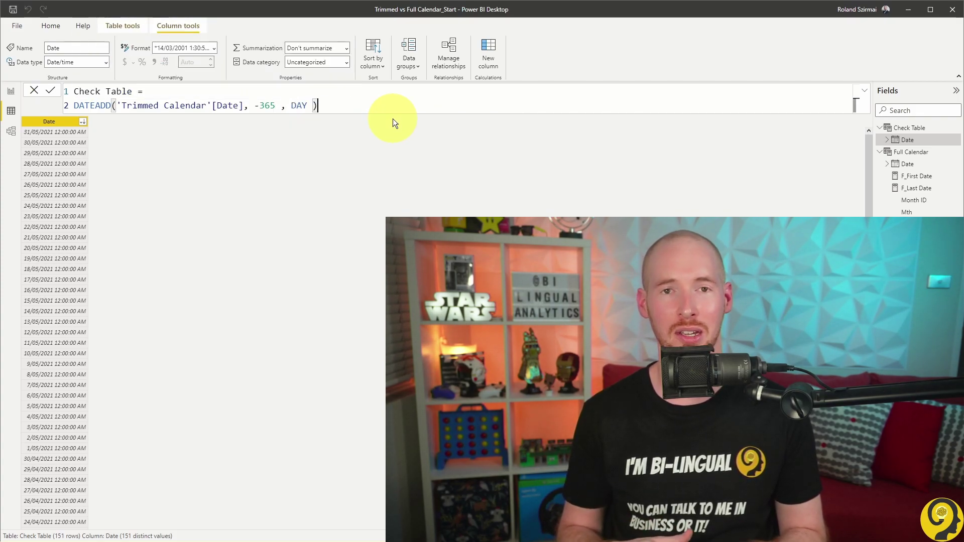
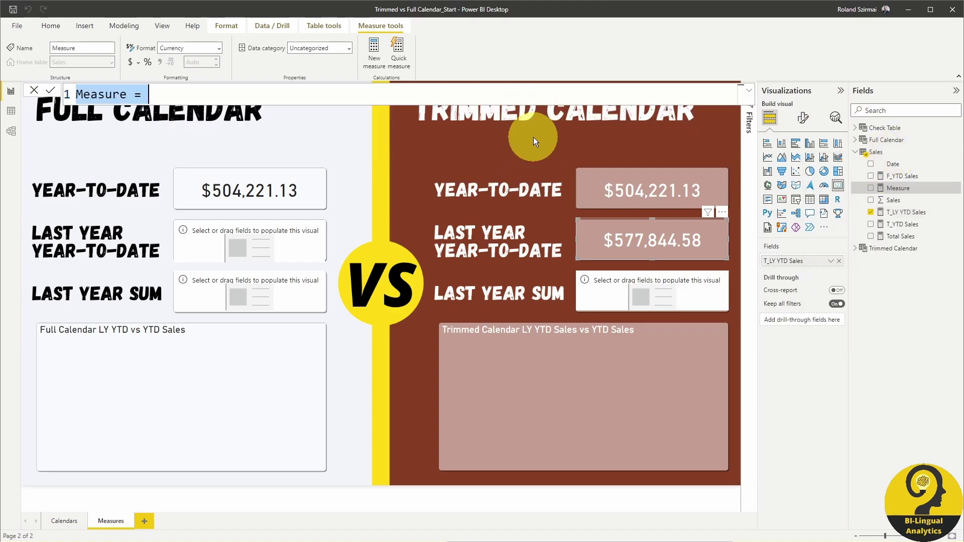
# - Create the measure F_LY YTD Sales as CALCULATE([T_YTD Sales], SAMEPERIODLASTYEAR('Full Calendar'[Date])), formatted as currency with two decimals
pyautogui.click(81, 95)
pyautogui.press('BackSpace')
pyautogui.write('F_LY YTD Sales')
pyautogui.click(302, 153)
pyautogui.hotkey('ctrl', 'BackSpace')
pyautogui.write('Full')
pyautogui.press('Return')
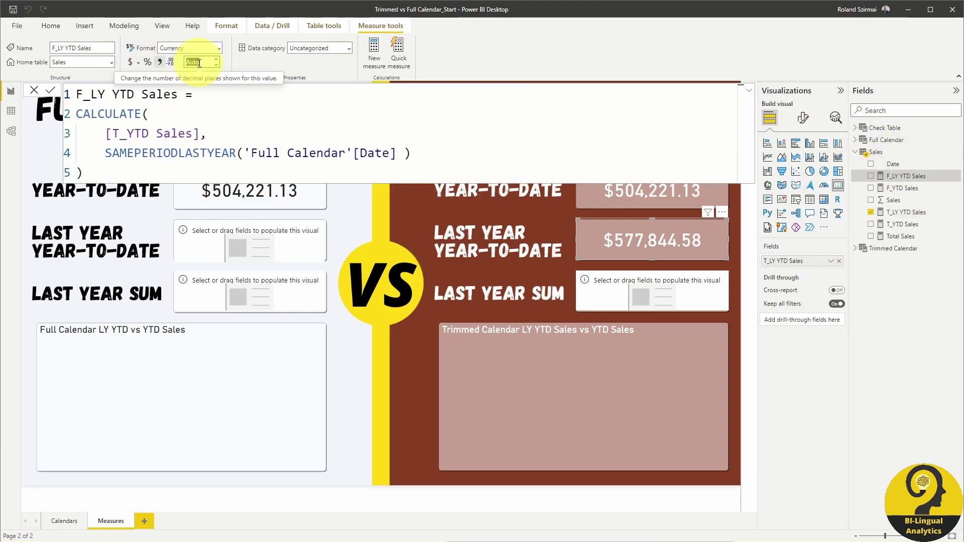
# - Show F_LY YTD Sales on the full calendar's Last Year Year-to-Date card and change the measure's expression to [F_YTD Sales]
pyautogui.click(288, 234)
pyautogui.click(872, 176)
pyautogui.click(907, 176)
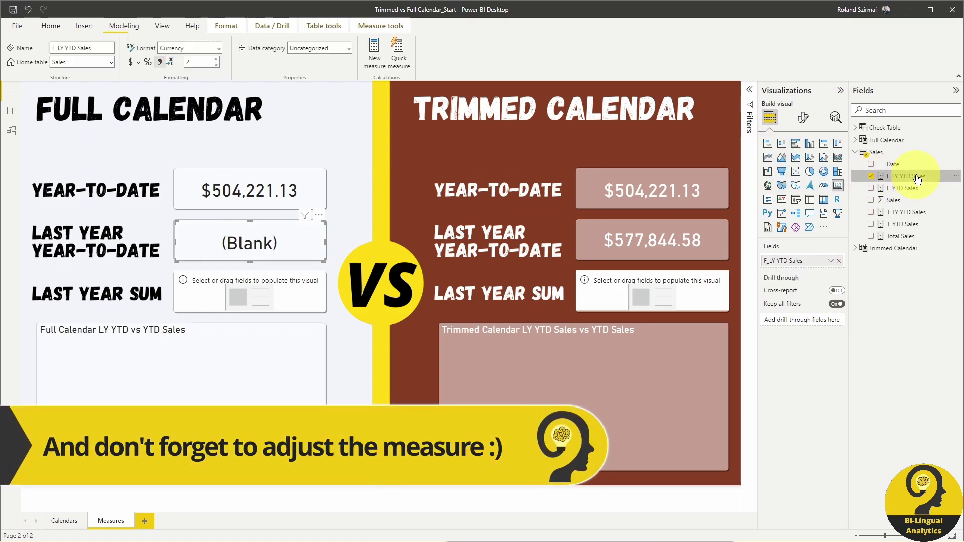
pyautogui.press('Return')
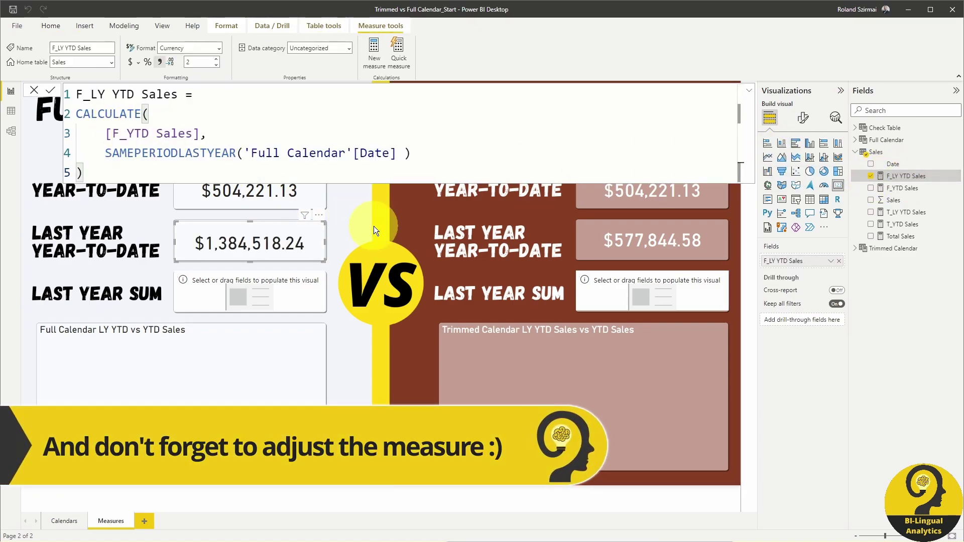
pyautogui.click(373, 226)
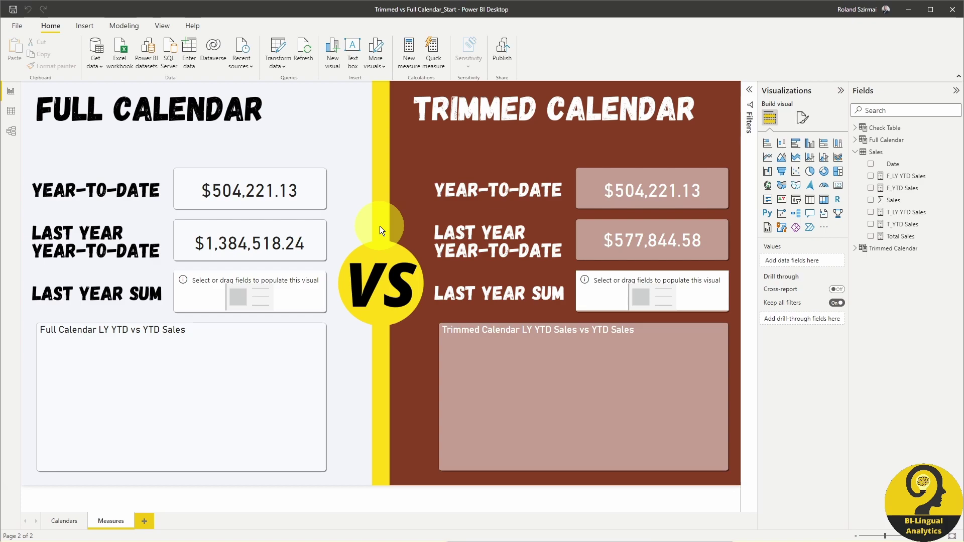
# - Redefine Check Table as SAMEPERIODLASTYEAR('Full Calendar'[Date]) and display its rows in the data view
pyautogui.click(885, 128)
pyautogui.click(12, 111)
pyautogui.click(359, 107)
pyautogui.hotkey('shift', 'Home')
pyautogui.write('same')
pyautogui.press('Tab')
pyautogui.write("'Full Calendar'[Date]")
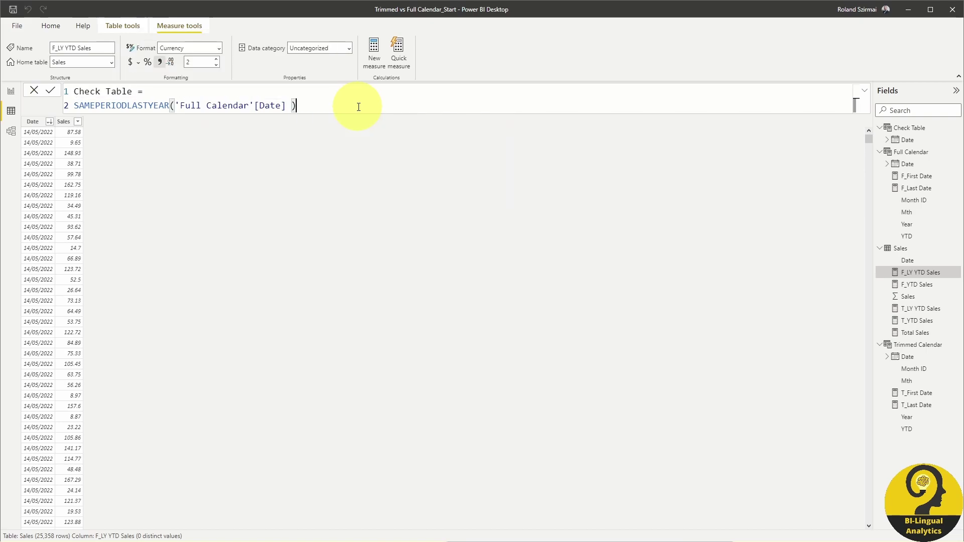
pyautogui.press('Escape')
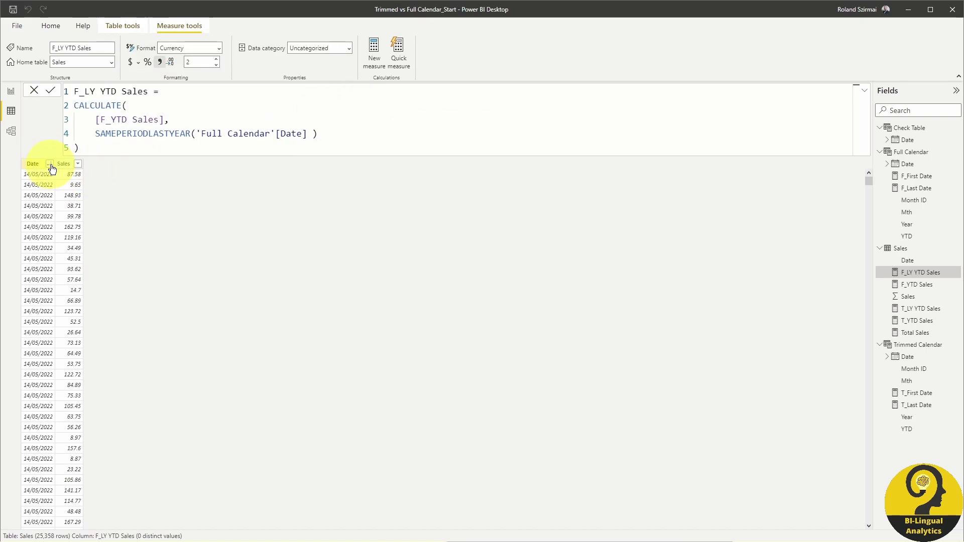
pyautogui.click(909, 128)
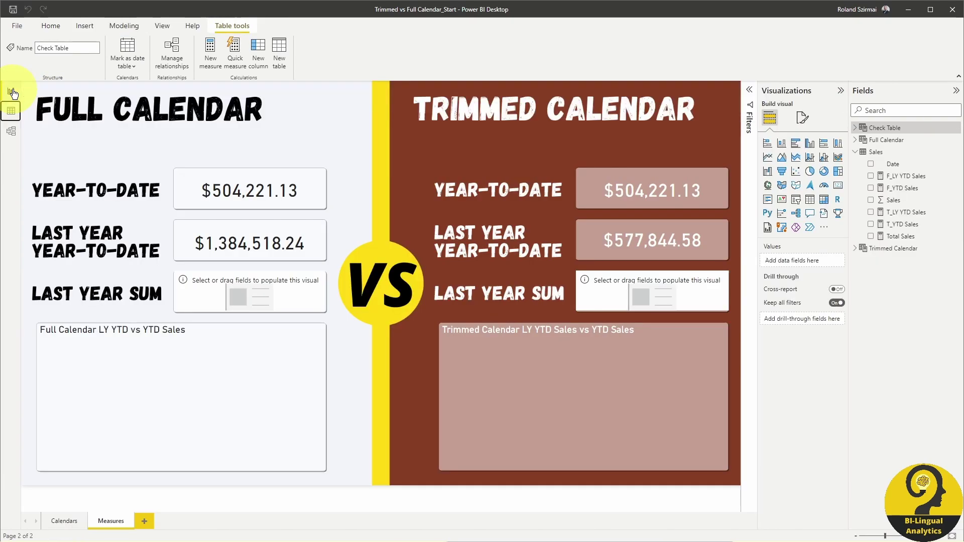
# - Add the filter 'Full Calendar'[YTD] = "YTD" to the F_LY YTD Sales measure
pyautogui.click(307, 238)
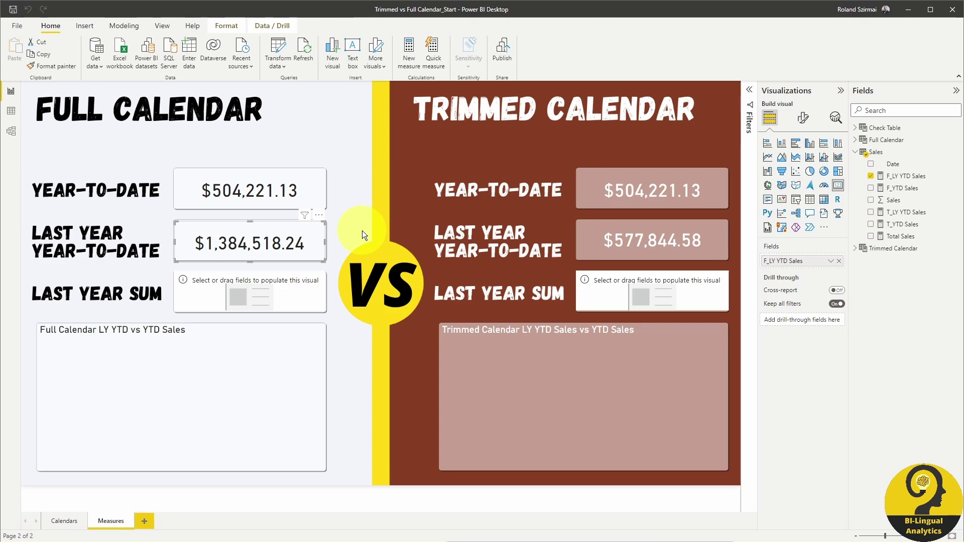
pyautogui.click(904, 176)
pyautogui.click(474, 148)
pyautogui.write(',')
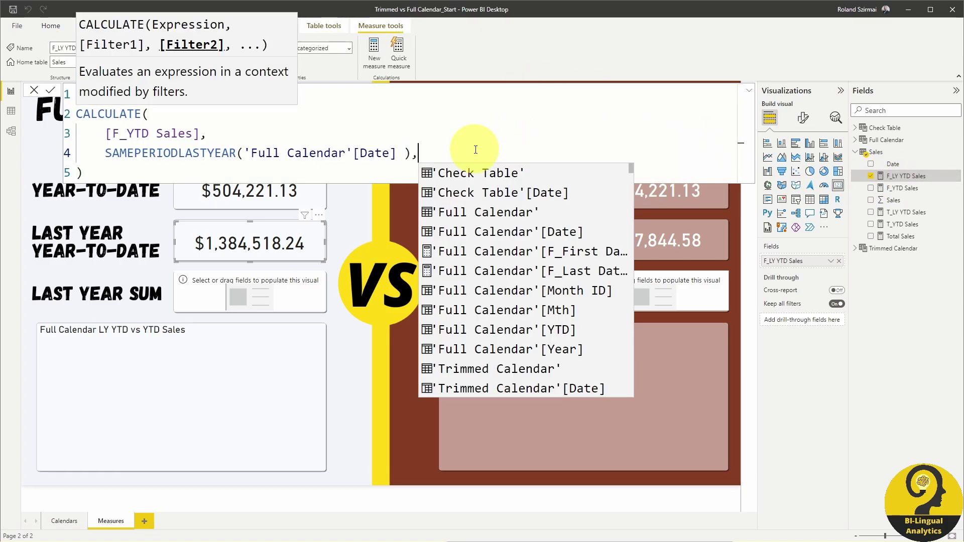
pyautogui.hotkey('shift', 'Return')
pyautogui.write('ytd')
pyautogui.press('Tab')
pyautogui.write('= "YTD"')
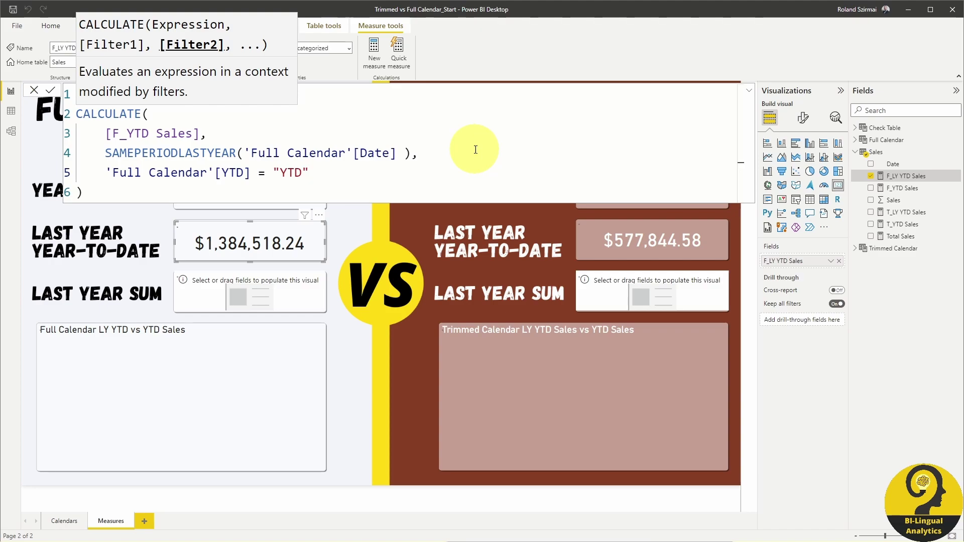
pyautogui.press('Return')
pyautogui.click(876, 152)
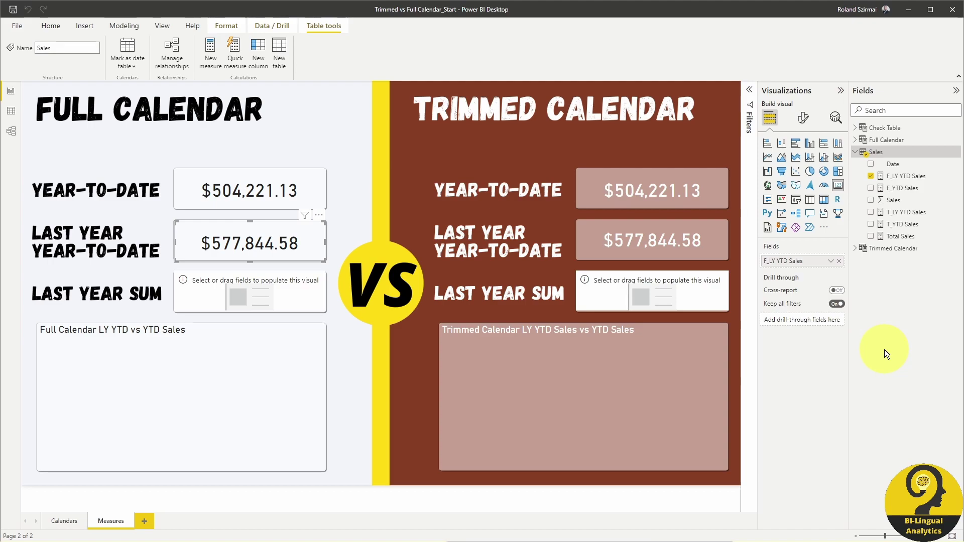
# - Compare the formulas of the T_YTD Sales, F_YTD Sales, T_LY YTD Sales and F_LY YTD Sales measures
pyautogui.click(903, 225)
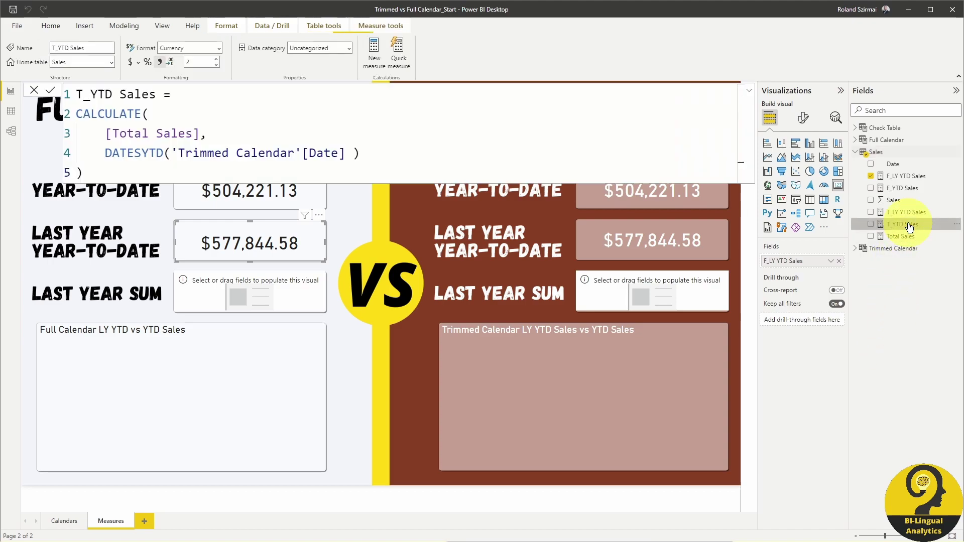
pyautogui.click(907, 188)
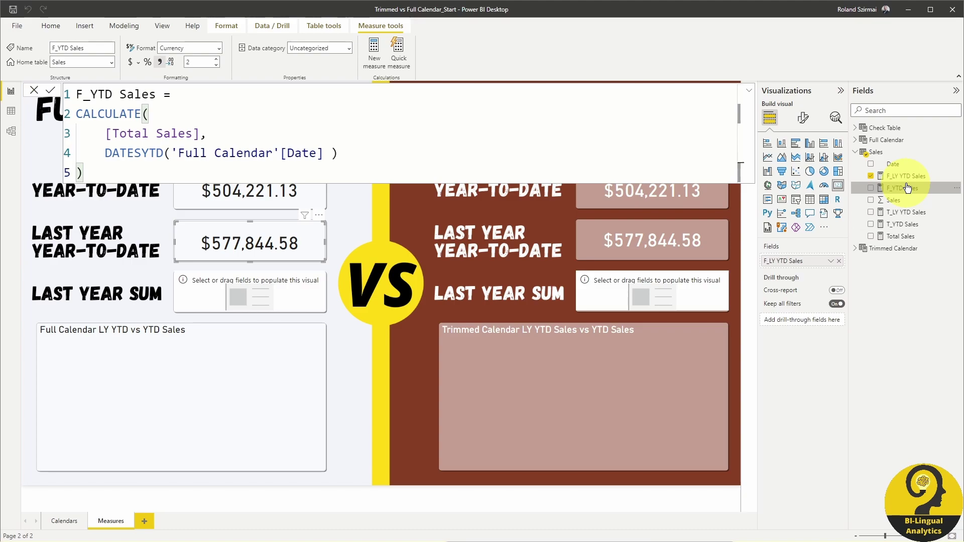
pyautogui.click(907, 211)
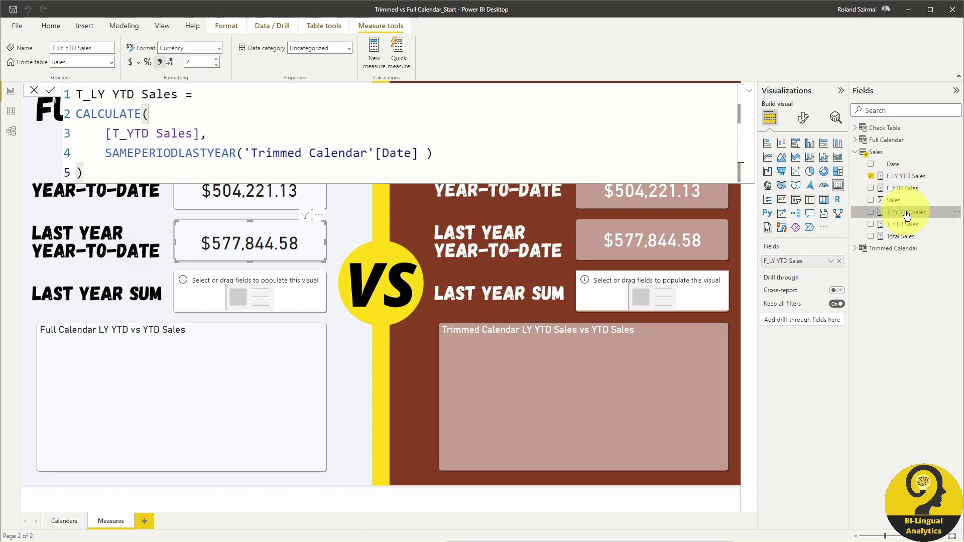
pyautogui.click(911, 177)
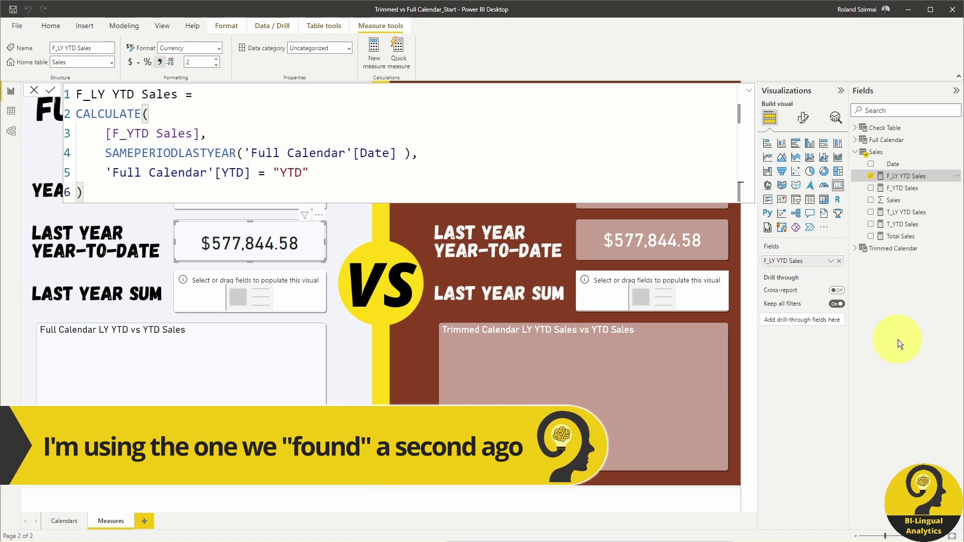
# - Start an F_LY Sales measure in the Sales table using CALCULATE with [Total Sales] as its expression
pyautogui.rightClick(876, 151)
pyautogui.click(864, 158)
pyautogui.write('F_LY Sales')
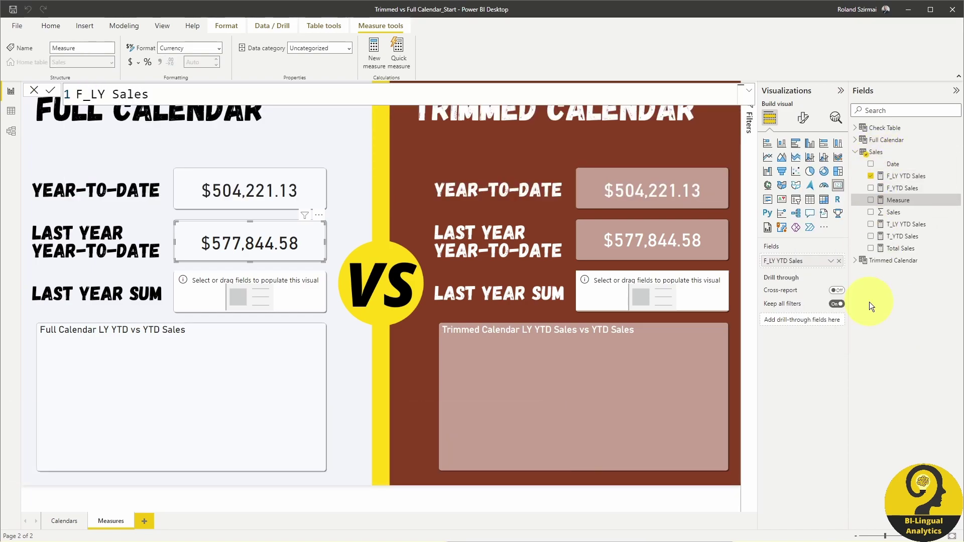
pyautogui.write(' =')
pyautogui.hotkey('shift', 'Return')
pyautogui.write('CALCULATE(')
pyautogui.hotkey('shift', 'Return')
pyautogui.write('Total Sales]')
pyautogui.press('Tab')
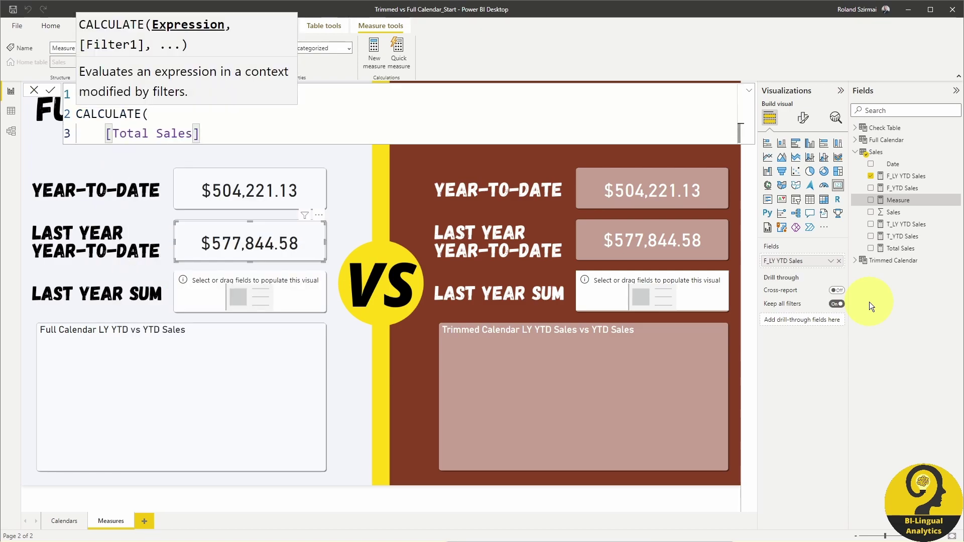
# - Complete F_LY Sales with the filter SAMEPERIODLASTYEAR('Full Calendar'[Date])
pyautogui.write(',')
pyautogui.hotkey('shift', 'Return')
pyautogui.write('sam')
pyautogui.press('Tab')
pyautogui.write('full')
pyautogui.press('Tab')
pyautogui.write(')')
pyautogui.hotkey('shift', 'Return')
pyautogui.write(')')
pyautogui.press('Return')
# - Format F_LY Sales as currency and show it on the full calendar's Last Year Sum card
pyautogui.click(130, 61)
pyautogui.click(270, 292)
pyautogui.click(871, 176)
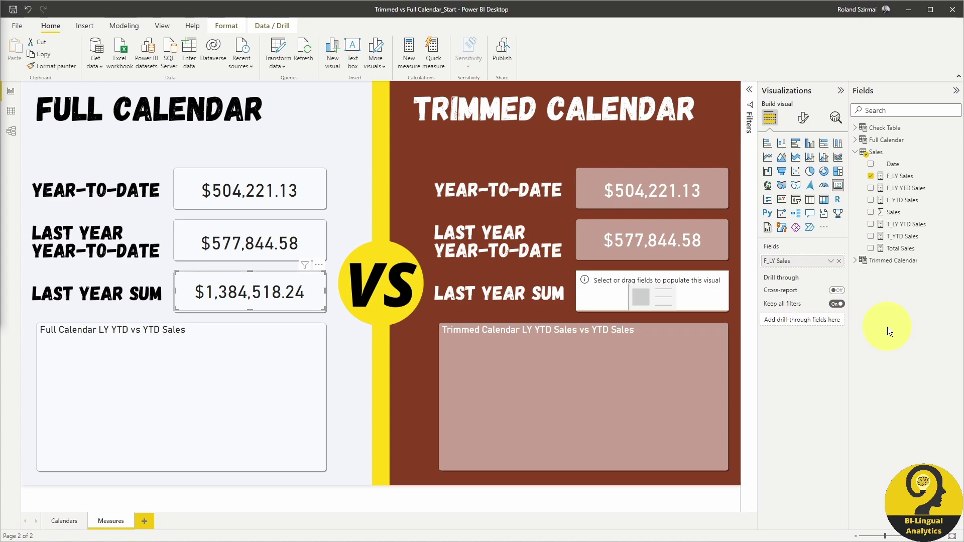
# - Start a T_LY Sales measure in the Sales table using CALCULATE with [Total Sales] as its expression
pyautogui.rightClick(874, 153)
pyautogui.rightClick(873, 162)
pyautogui.click(873, 162)
pyautogui.write('T_LY Sales =')
pyautogui.hotkey('shift', 'Return')
pyautogui.write('CALCULATE(')
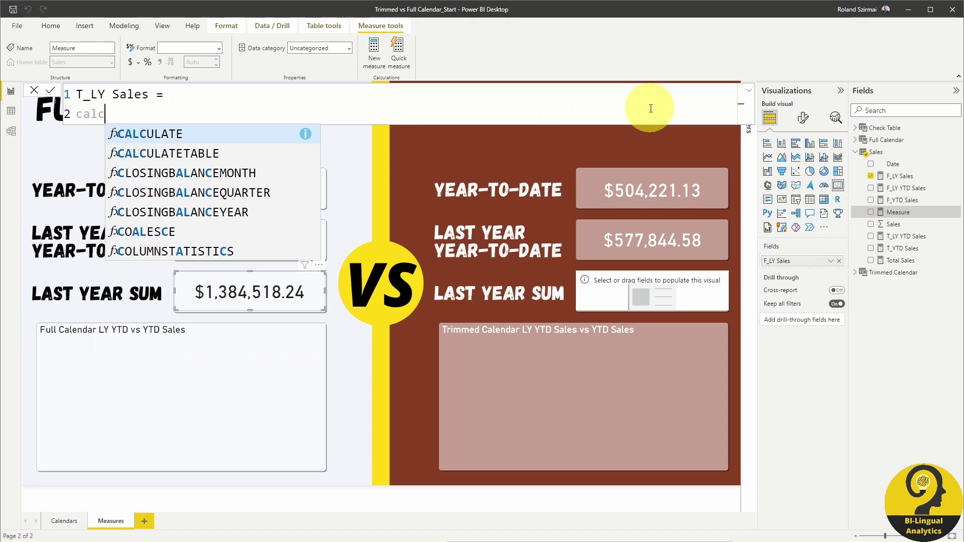
pyautogui.hotkey('shift', 'Return')
pyautogui.write('[Total Sales],')
pyautogui.hotkey('shift', 'Return')
# - Add a DATESBETWEEN filter on 'Trimmed Calendar'[Date] to the T_LY Sales measure
pyautogui.write('DATESBETWEEN(')
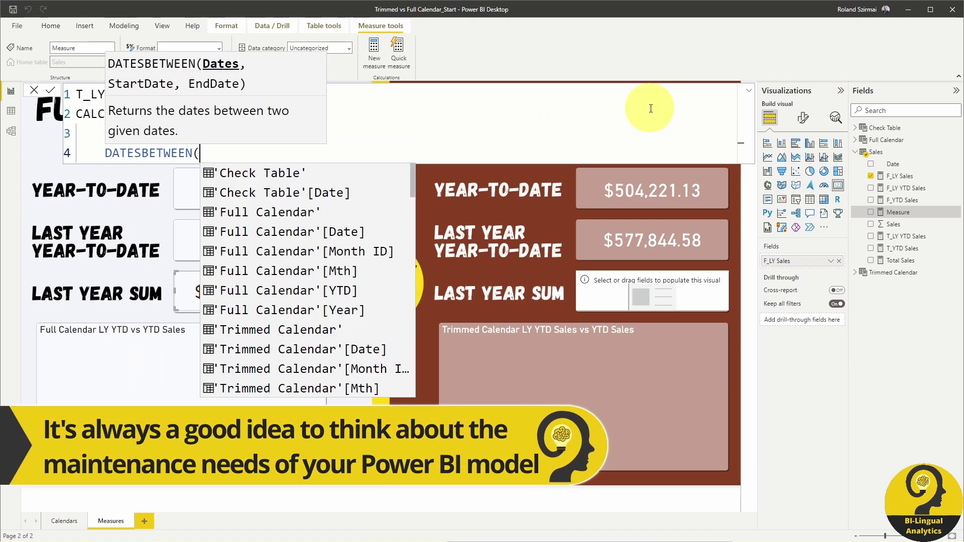
pyautogui.hotkey('shift', 'Return')
pyautogui.write('trimme')
pyautogui.press('Tab')
pyautogui.write(',')
pyautogui.hotkey('shift', 'Return')
# - Enter the DATESBETWEEN start date as DATE( YEAR( MAXX( Sales, Sales[Date] ))-1,1,1)
pyautogui.write('dat')
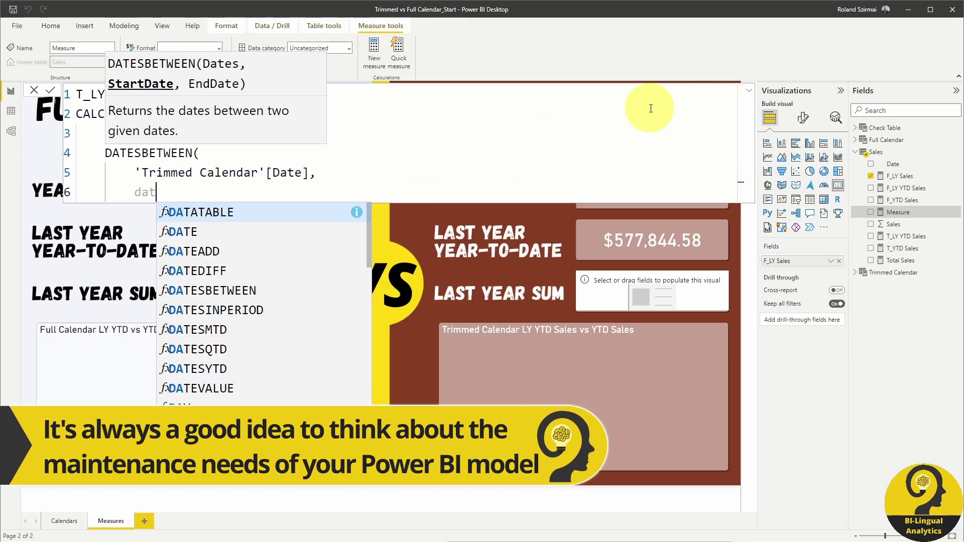
pyautogui.write('e( year( maxx( Sales')
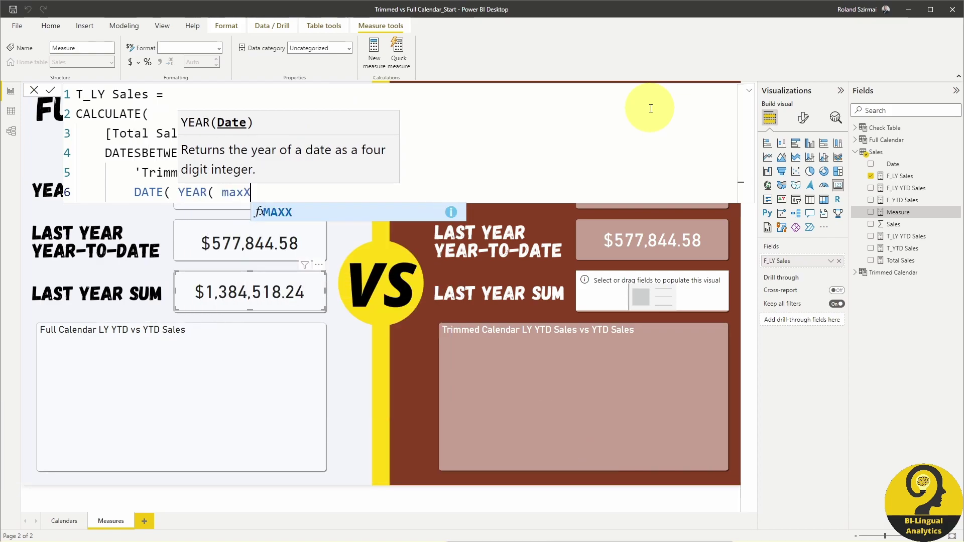
pyautogui.write(', date')
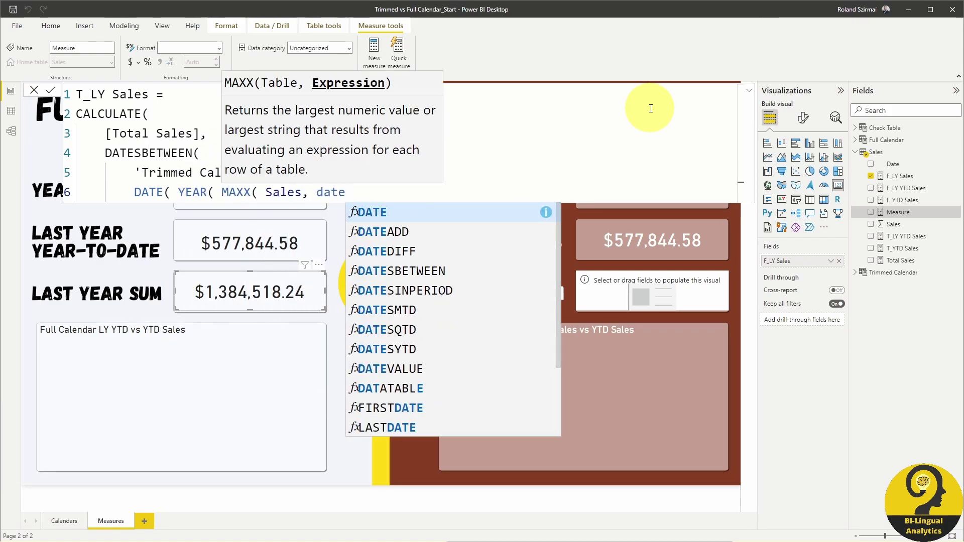
pyautogui.press('Tab')
pyautogui.write('))-1,1,')
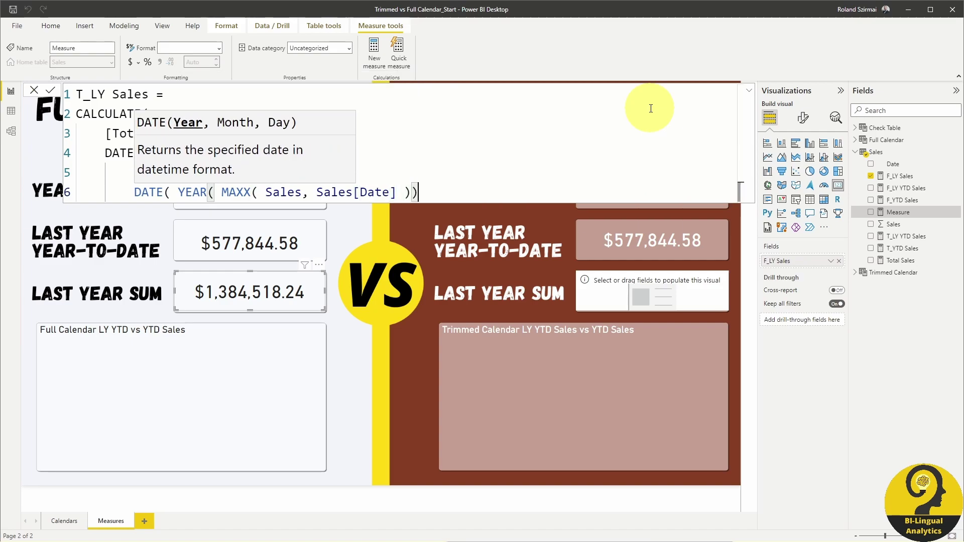
pyautogui.write('1),')
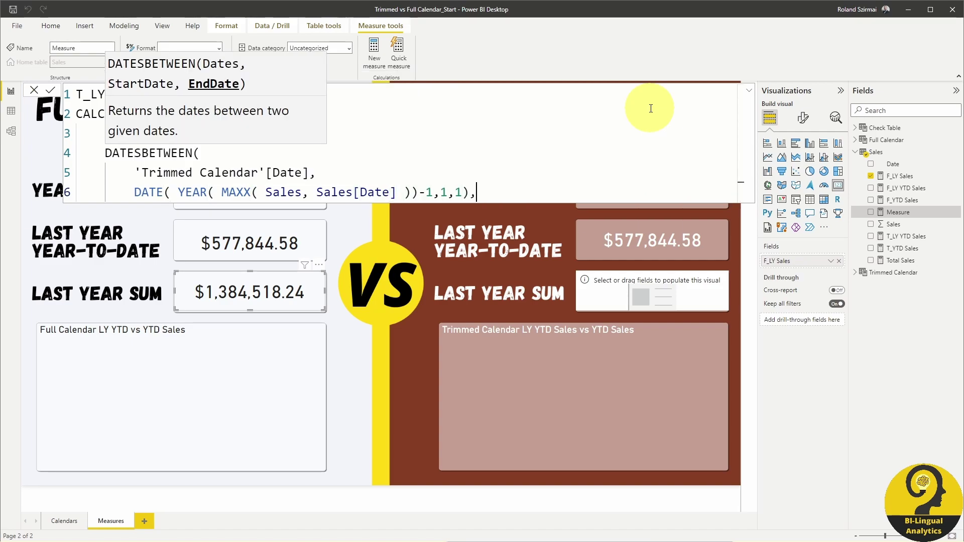
# - Duplicate the start date line as the end date, set its month and day to 12 and 31, and close the formula's parentheses
pyautogui.hotkey('shift', 'Home')
pyautogui.hotkey('ctrl', 'c')
pyautogui.press('End')
pyautogui.press('Return')
pyautogui.hotkey('ctrl', 'v')
pyautogui.press('BackSpace')
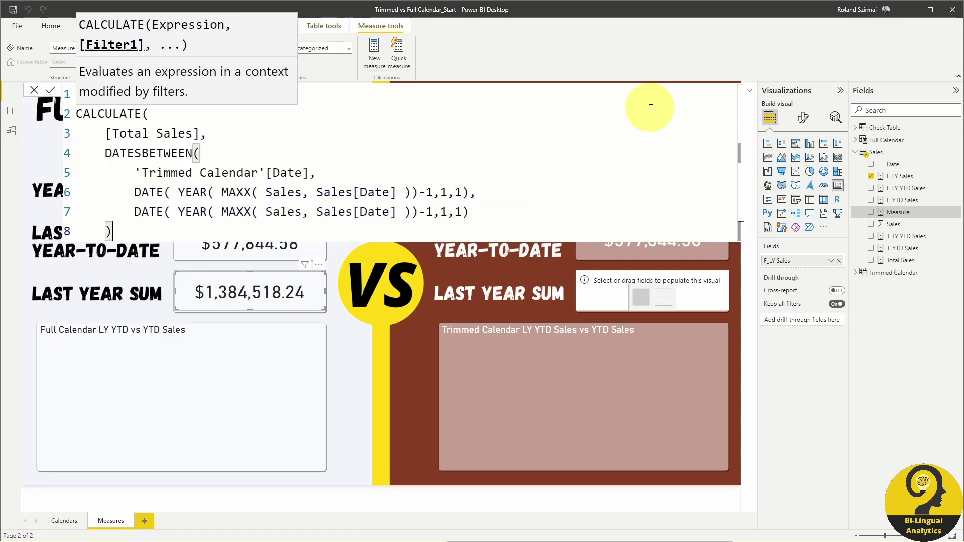
pyautogui.click(446, 212)
pyautogui.write('2')
pyautogui.press('BackSpace')
pyautogui.write('31')
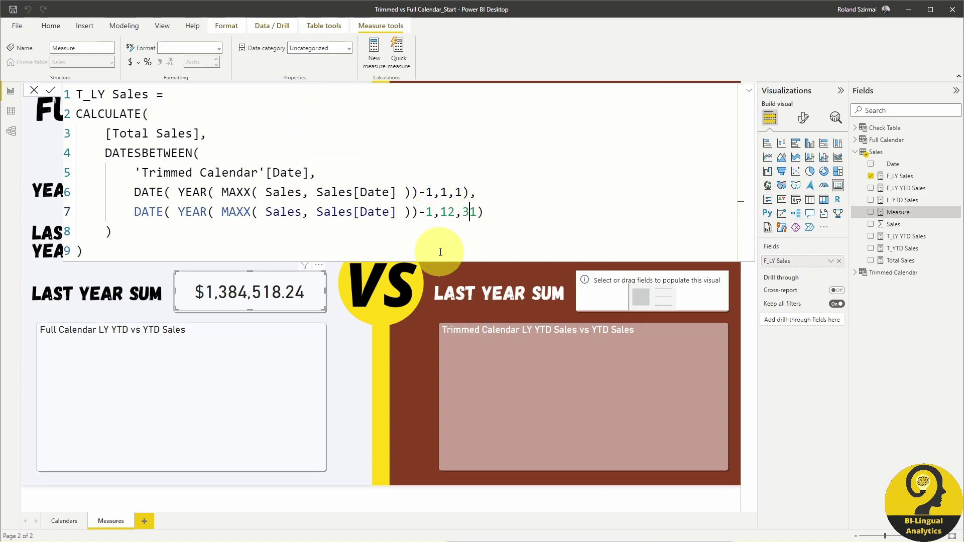
# - Commit T_LY Sales, format it as currency and show it on the trimmed calendar's Last Year Sum card
pyautogui.press('Return')
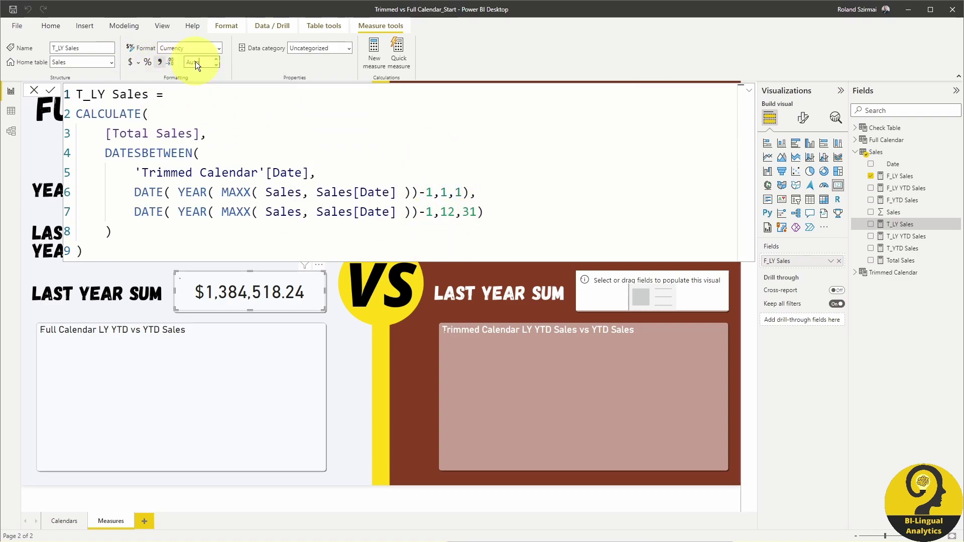
pyautogui.click(653, 294)
pyautogui.click(871, 224)
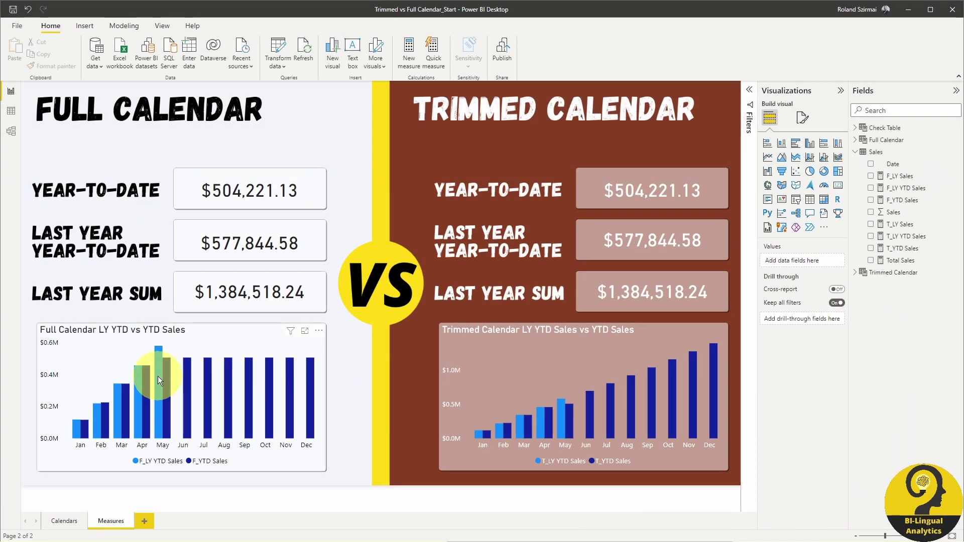
# - Examine the May and December columns of year-to-date and last-year year-to-date sales in both calendar charts
pyautogui.moveTo(158, 376)
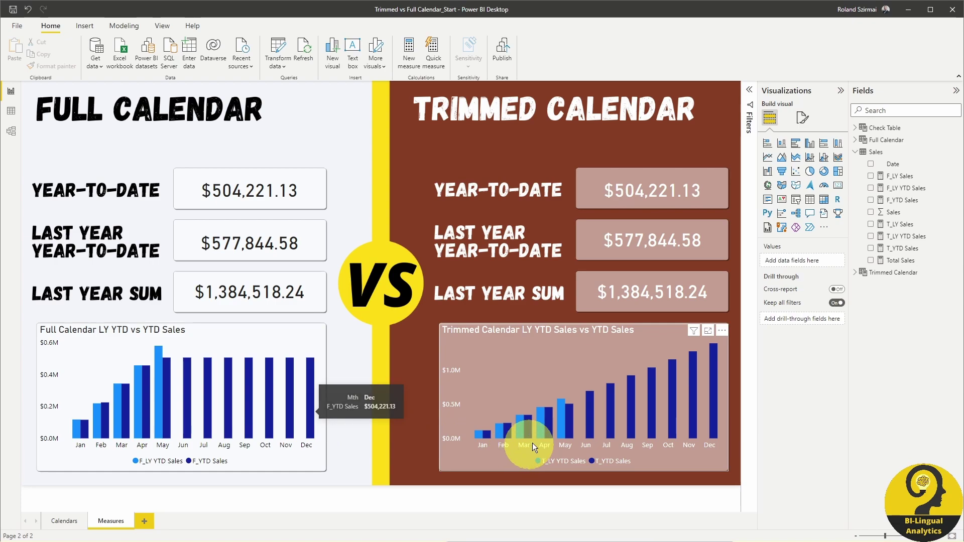
pyautogui.moveTo(561, 420)
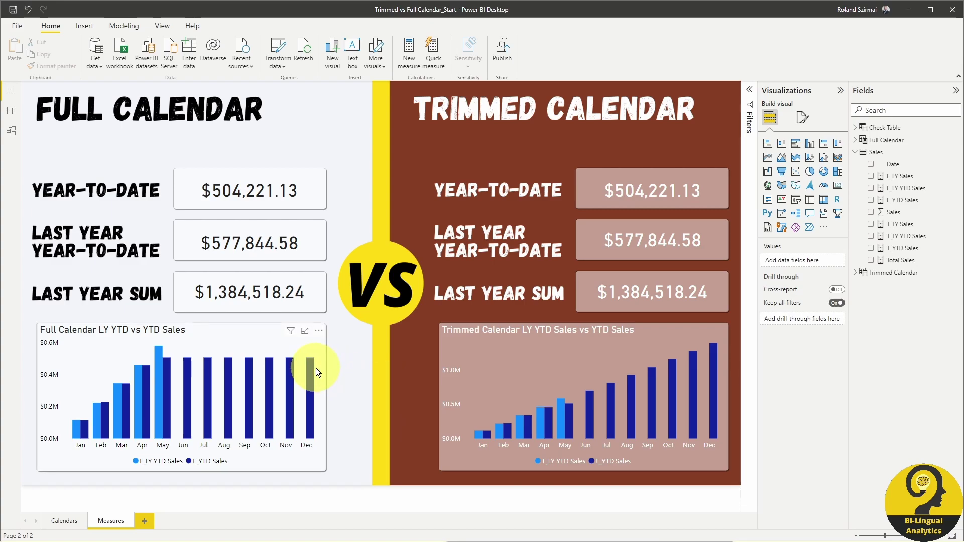
pyautogui.moveTo(309, 366)
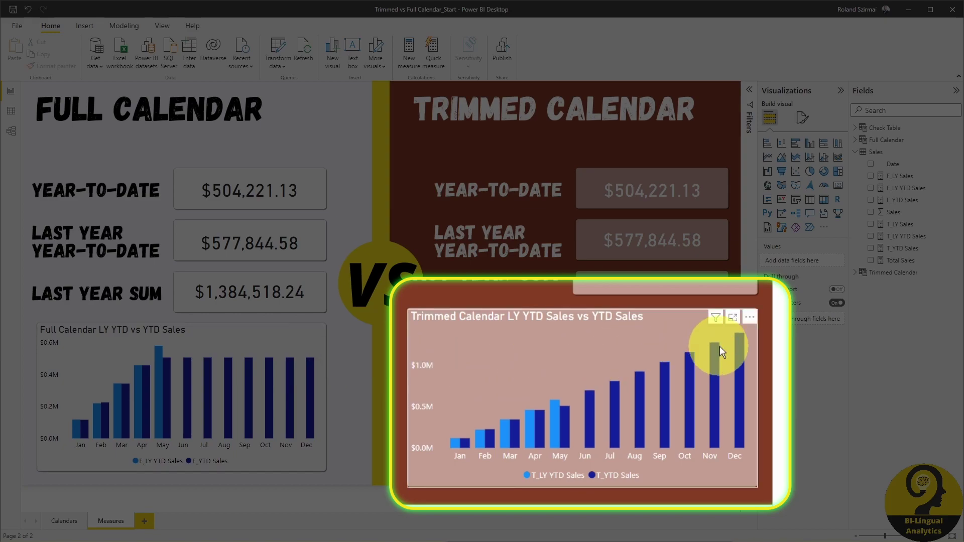
pyautogui.moveTo(740, 354)
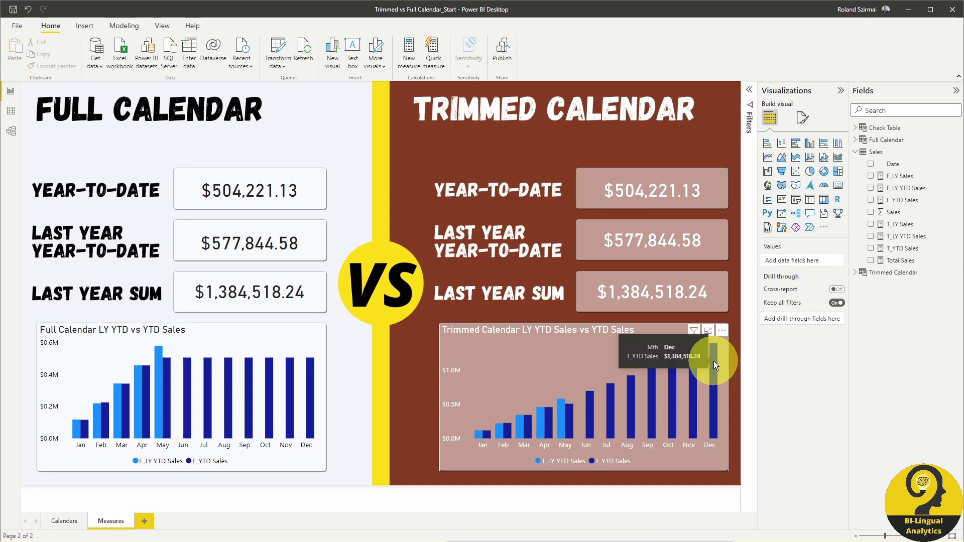
# - Filter the trimmed calendar chart by the Trimmed Calendar YTD field, keeping only the YTD value
pyautogui.click(695, 360)
pyautogui.click(749, 90)
pyautogui.moveTo(893, 357); pyautogui.dragTo(706, 280)
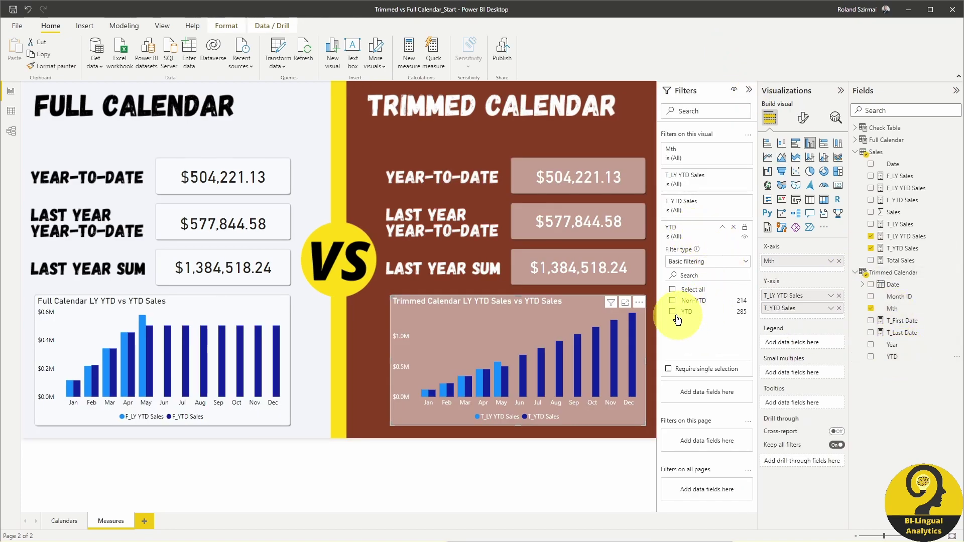
pyautogui.click(750, 90)
# - Filter the full calendar chart by the Full Calendar YTD field, keeping only the YTD value, and deselect the chart
pyautogui.click(181, 351)
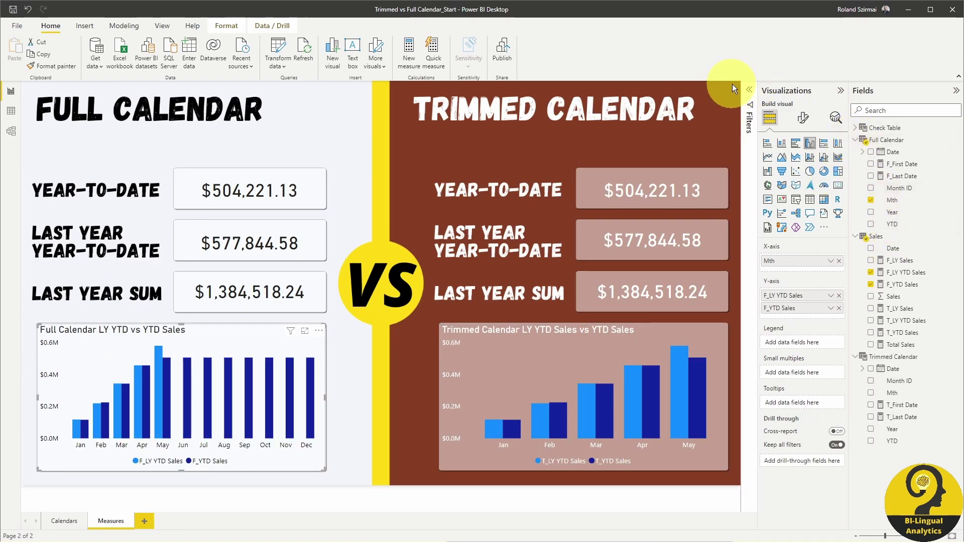
pyautogui.click(749, 90)
pyautogui.moveTo(892, 224); pyautogui.dragTo(703, 227)
pyautogui.click(674, 315)
pyautogui.click(749, 90)
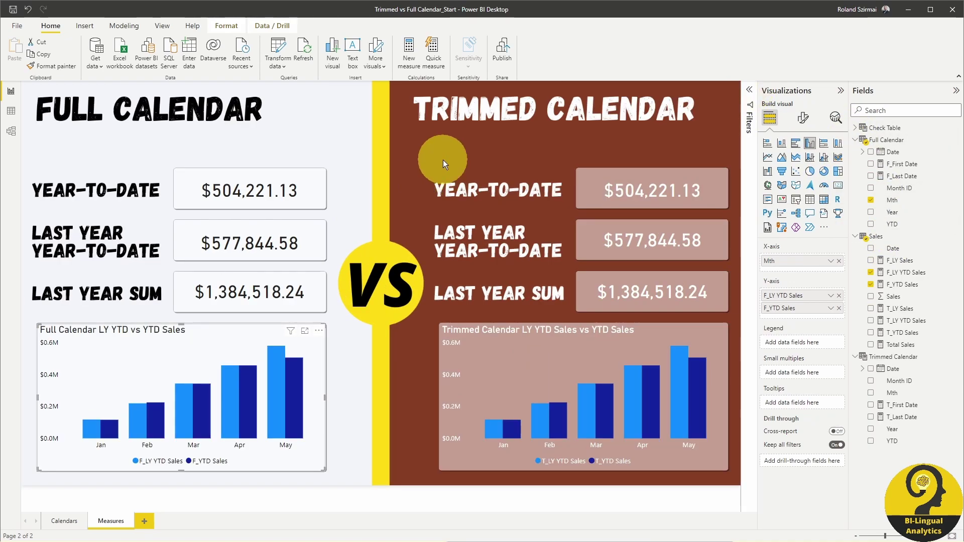
pyautogui.click(452, 161)
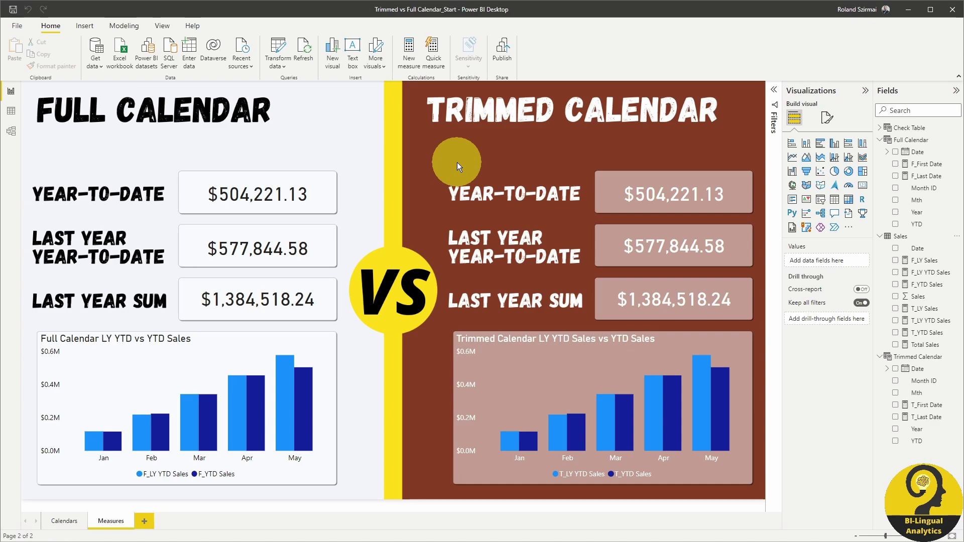